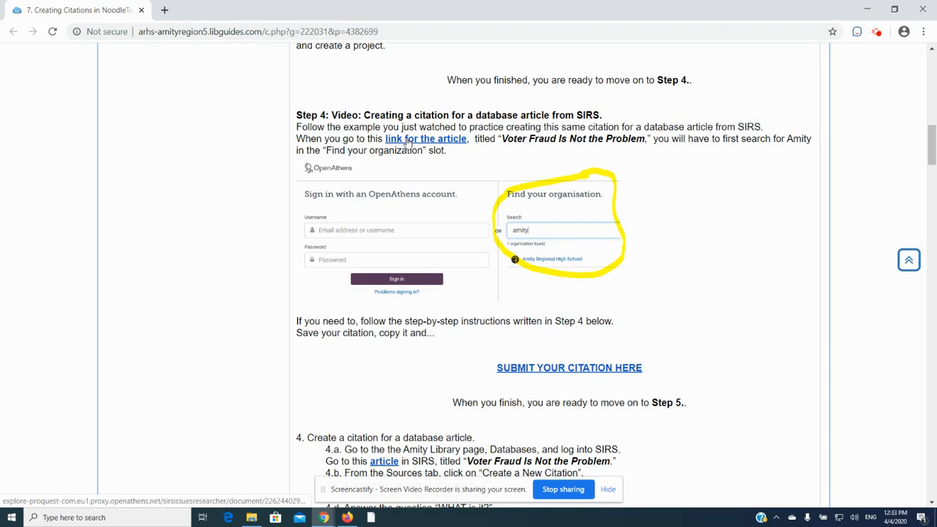
Open the guide's link to the SIRS article and find the organisation "amity", choosing Amity Regional High School for sign-in
{"action": "left_click", "coordinate": [408, 141]}
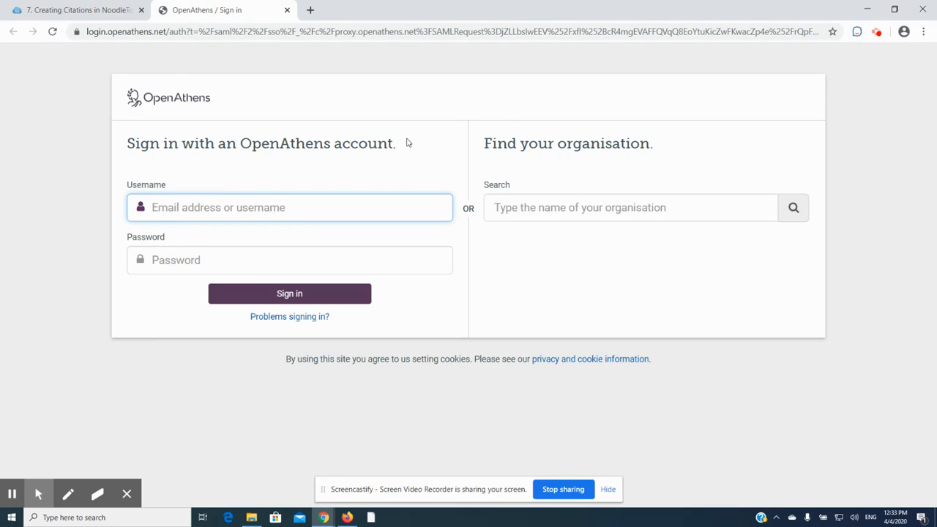
{"action": "left_click", "coordinate": [520, 211]}
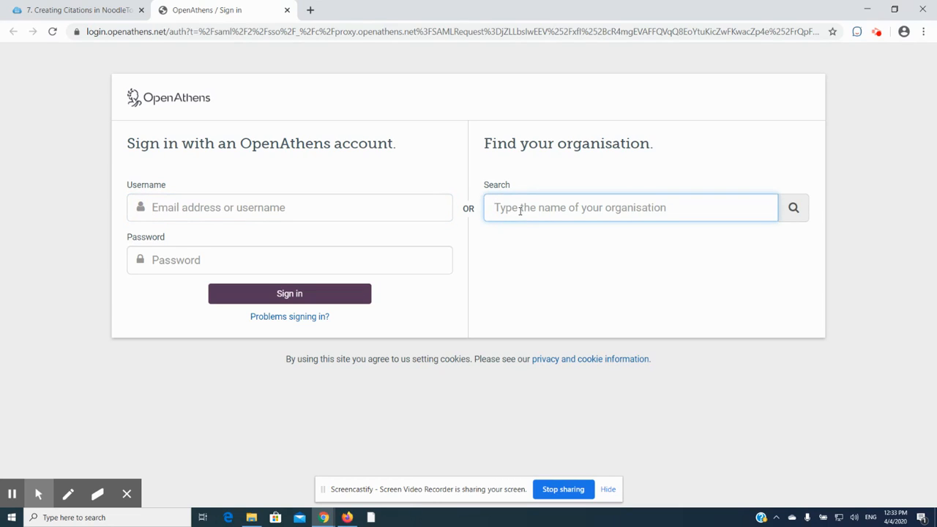
{"action": "type", "text": "amity"}
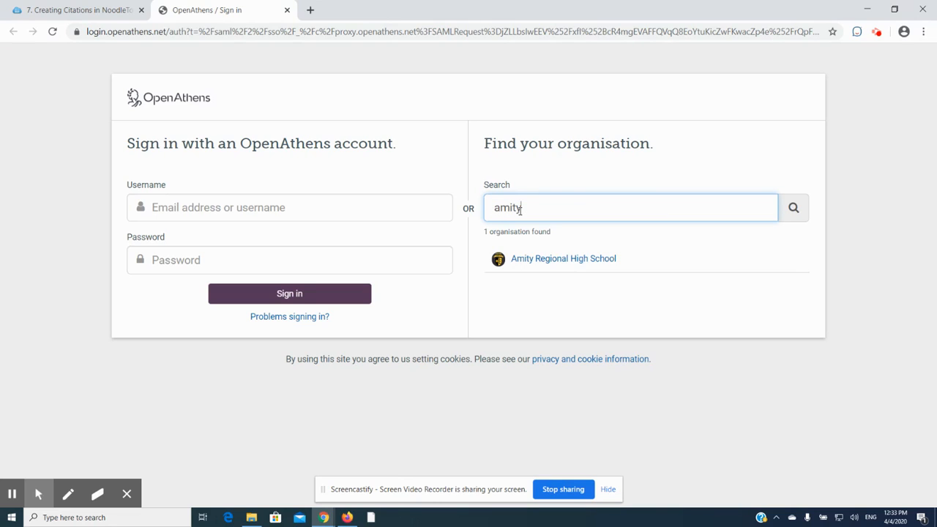
{"action": "left_click", "coordinate": [527, 261]}
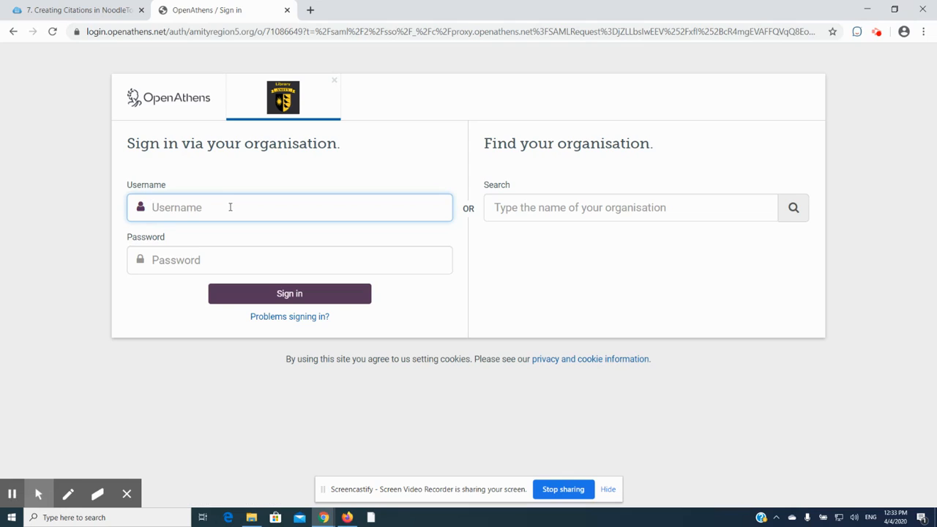
Sign in through the organisation with the account username and password, and decline saving the password in the browser
{"action": "type", "text": "muscoro"}
{"action": "key", "text": "Tab"}
{"action": "type", "text": "•••••••••"}
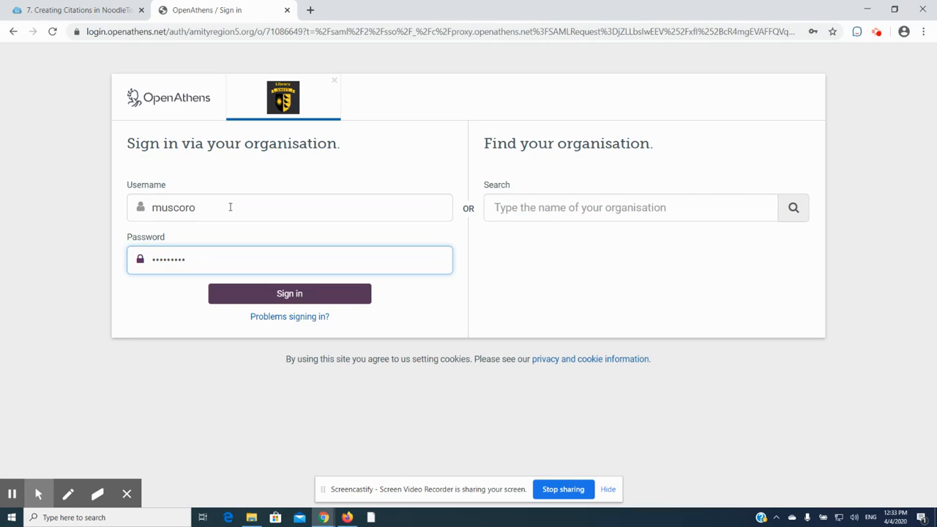
{"action": "key", "text": "Return"}
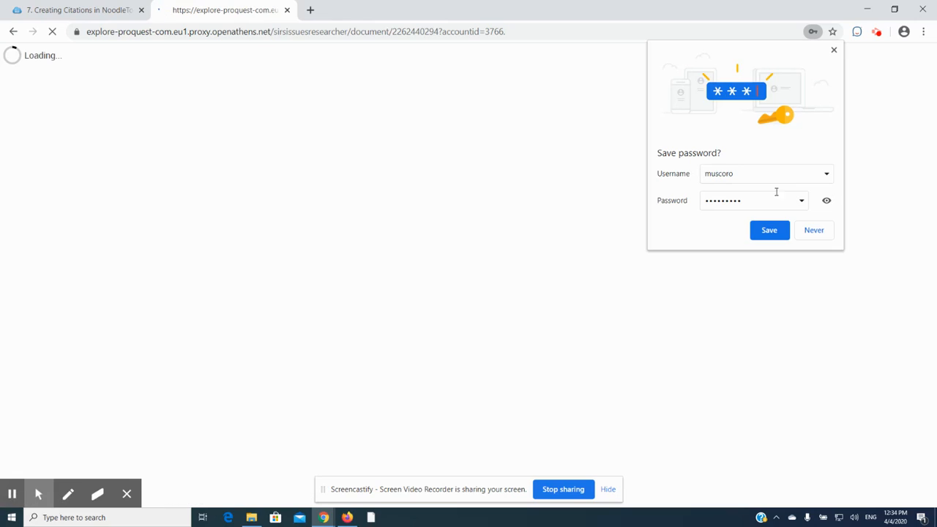
{"action": "left_click", "coordinate": [814, 231]}
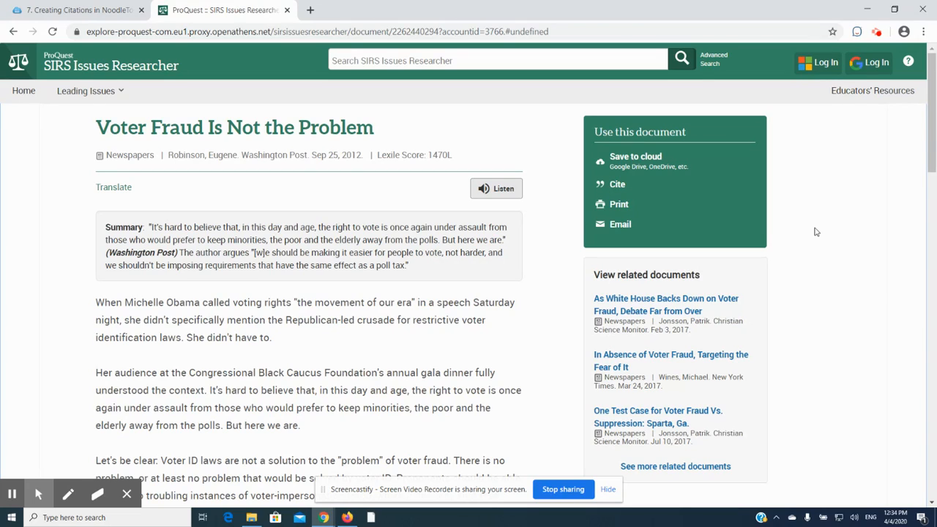
Search the web for "amity library" in a new tab and open the high school library's By Database Name page
{"action": "left_click", "coordinate": [311, 10]}
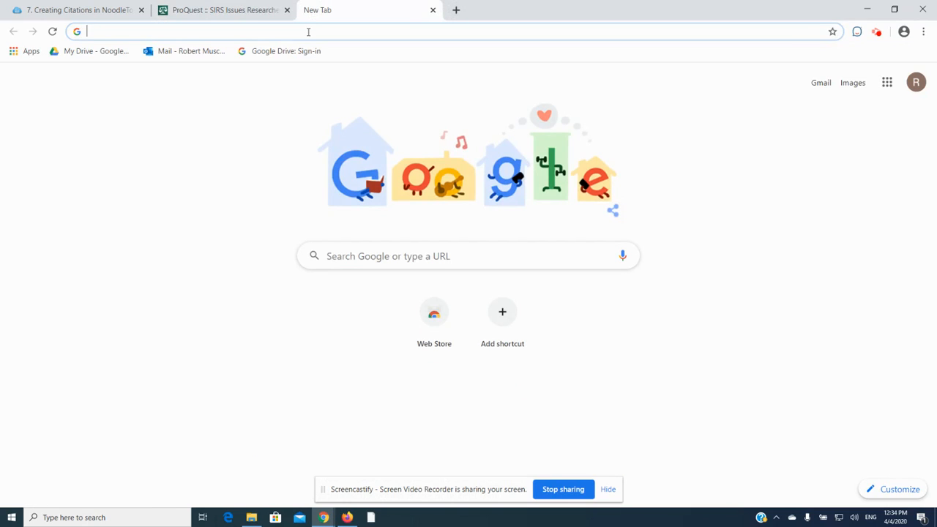
{"action": "type", "text": "amity library"}
{"action": "key", "text": "Return"}
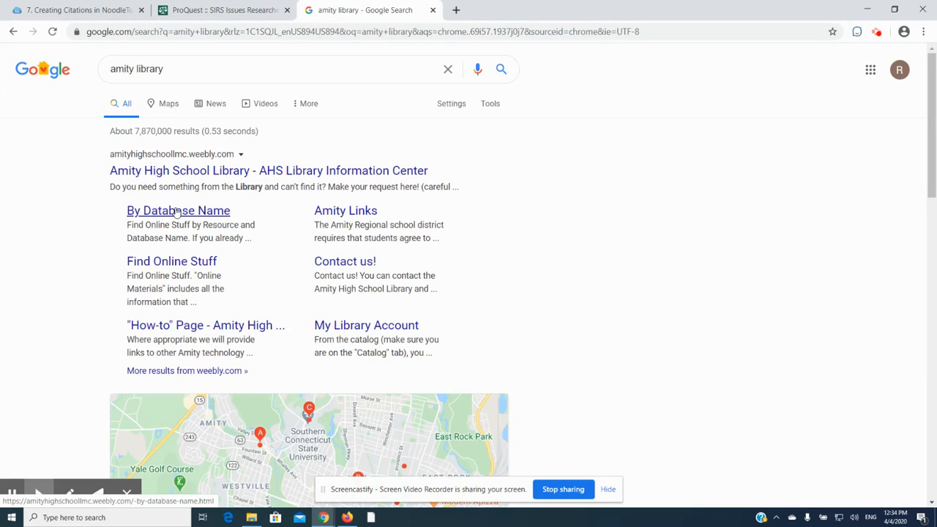
{"action": "left_click", "coordinate": [176, 212]}
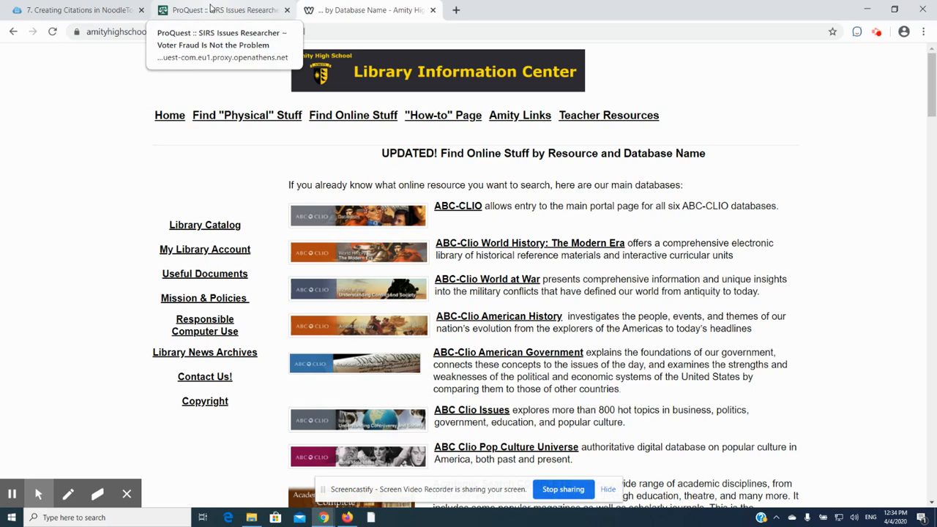
Copy the article title "Voter Fraud Is Not the Problem" from the citation guide page and return to the library's database page
{"action": "left_click", "coordinate": [88, 12]}
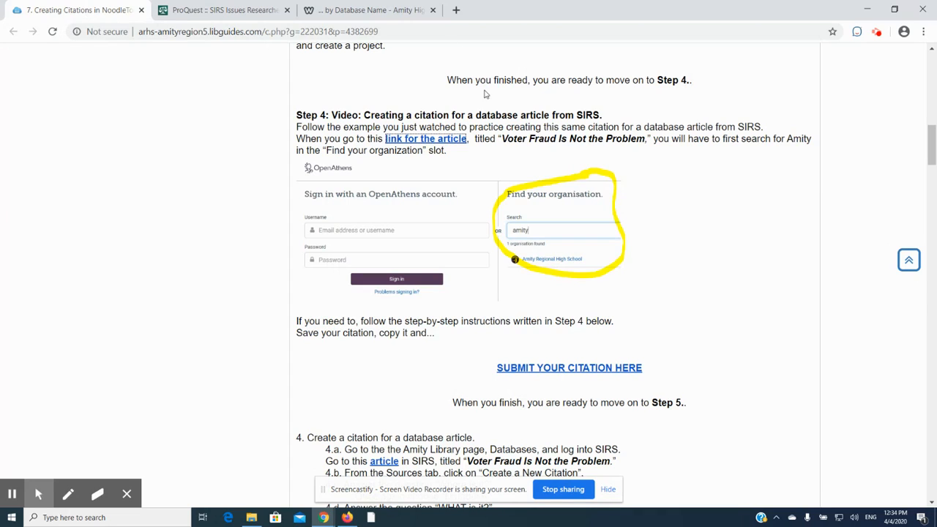
{"action": "left_click_drag", "start_coordinate": [504, 138], "coordinate": [645, 142]}
{"action": "key", "text": "ctrl+c"}
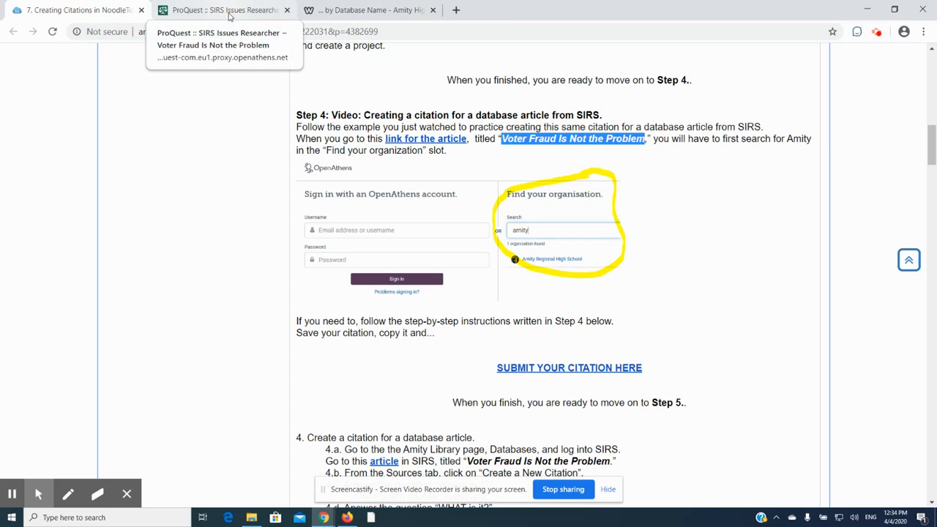
{"action": "left_click", "coordinate": [326, 16]}
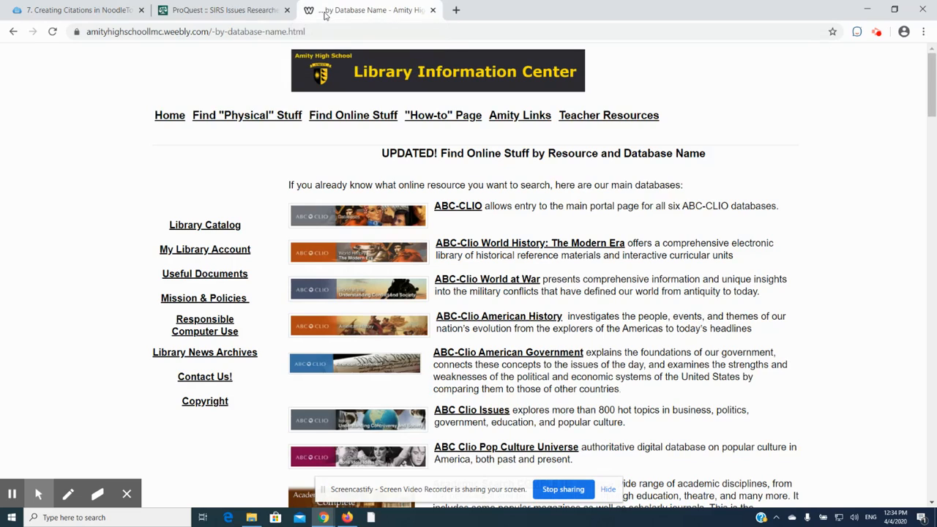
Search SIRS Issues Researcher for the exact phrase "Voter Fraud Is Not the Problem" in quotation marks and open the matching article
{"action": "left_click", "coordinate": [222, 7]}
{"action": "left_click", "coordinate": [405, 53]}
{"action": "type", "text": "\""}
{"action": "key", "text": "ctrl+v"}
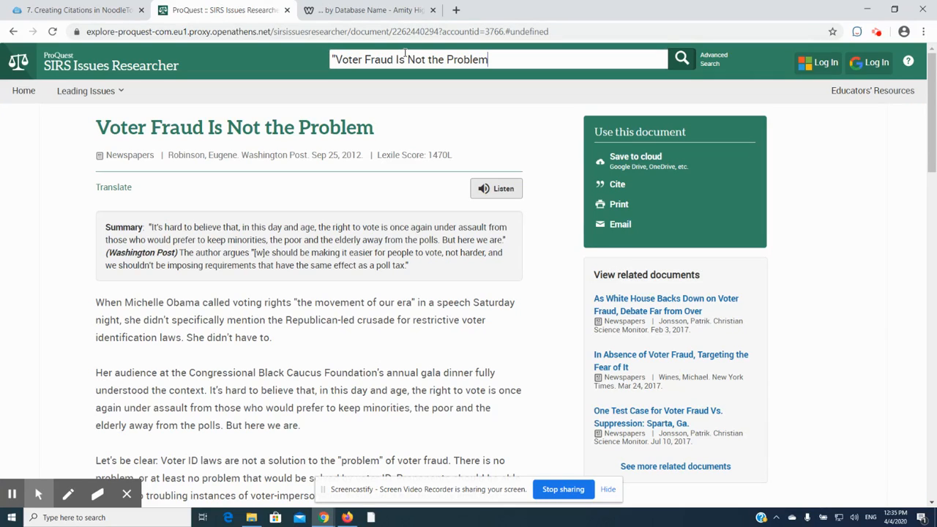
{"action": "left_click", "coordinate": [414, 31]}
{"action": "type", "text": "\""}
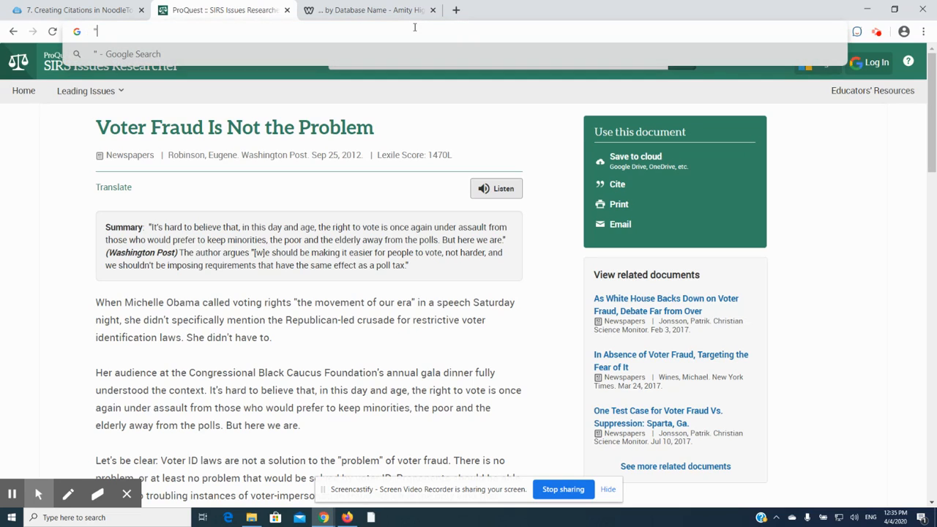
{"action": "left_click", "coordinate": [423, 117]}
{"action": "left_click", "coordinate": [505, 54]}
{"action": "type", "text": "\"Voter Fraud Is Not the Problem"}
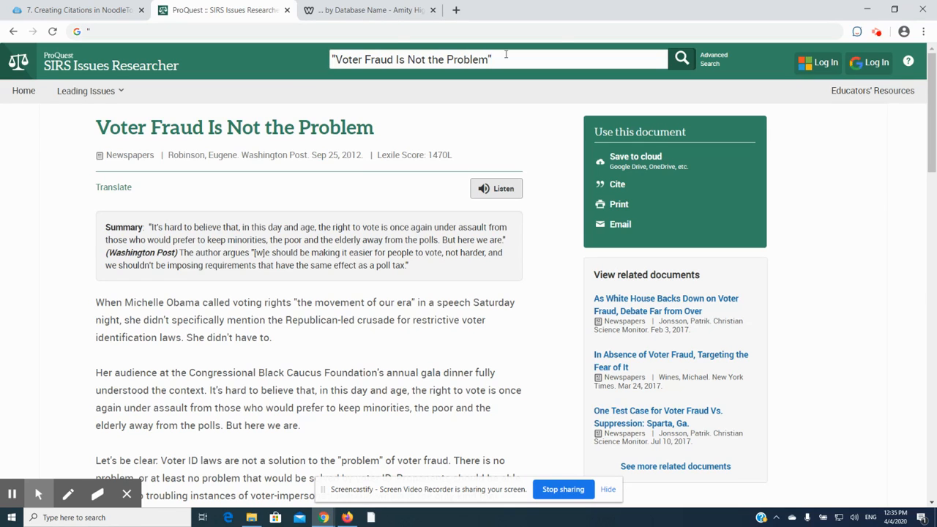
{"action": "key", "text": "Return"}
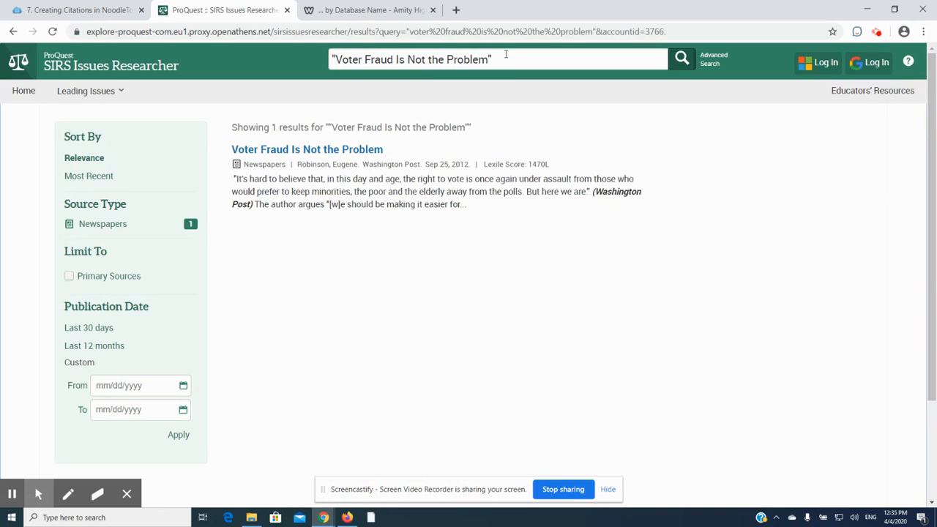
{"action": "left_click", "coordinate": [333, 151]}
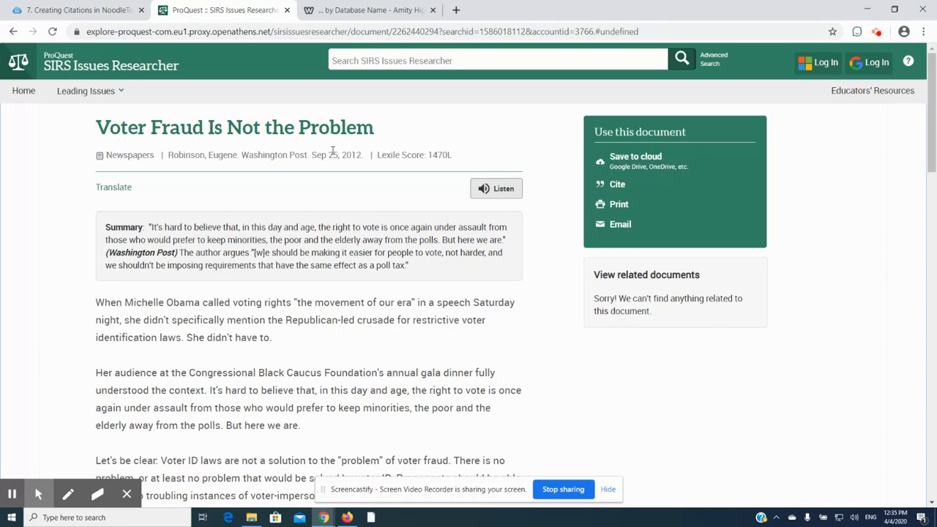
Switch to NoodleTools and create a new source of type Newspaper from a Database, checking the article's source type in SIRS
{"action": "key", "text": "alt+Tab"}
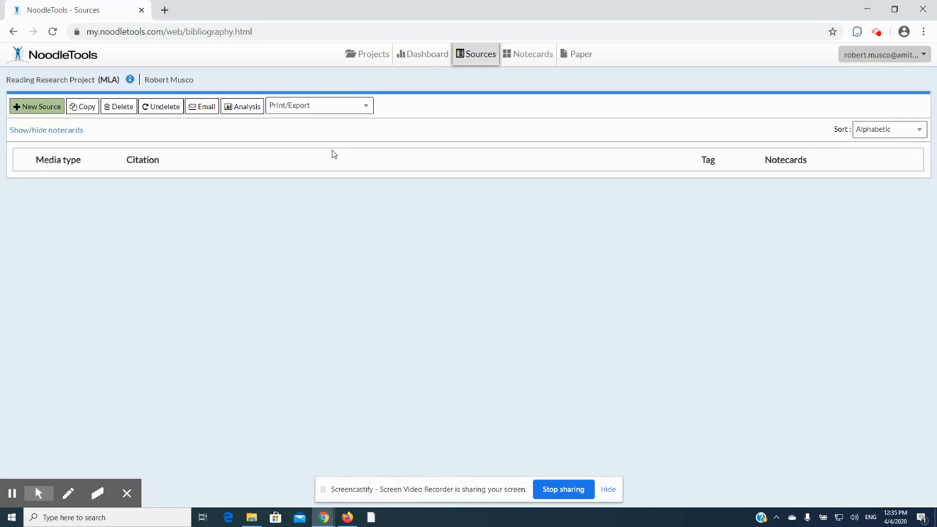
{"action": "left_click", "coordinate": [41, 106]}
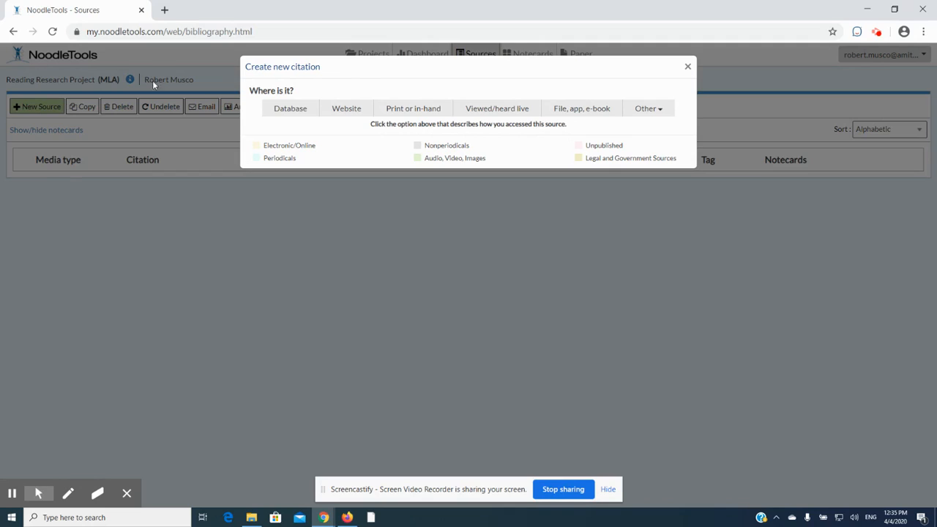
{"action": "double_click", "coordinate": [291, 109]}
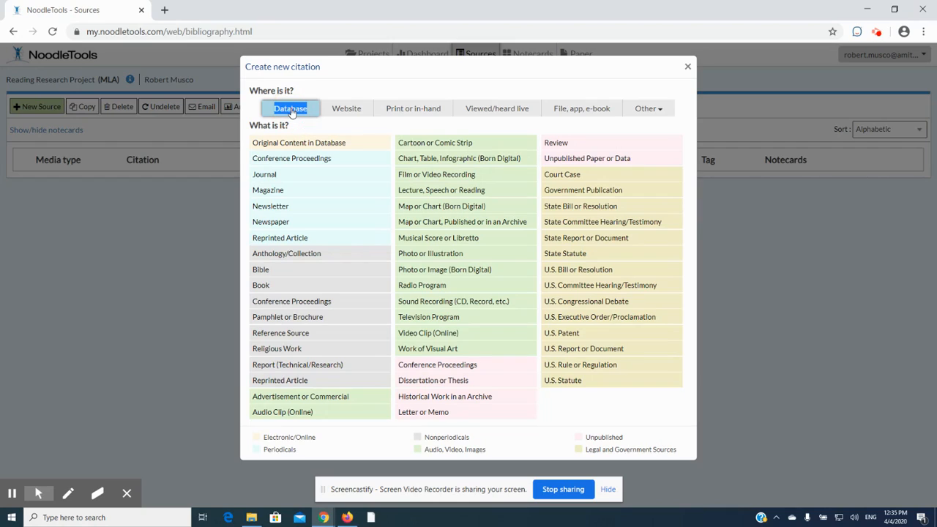
{"action": "left_click", "coordinate": [291, 111]}
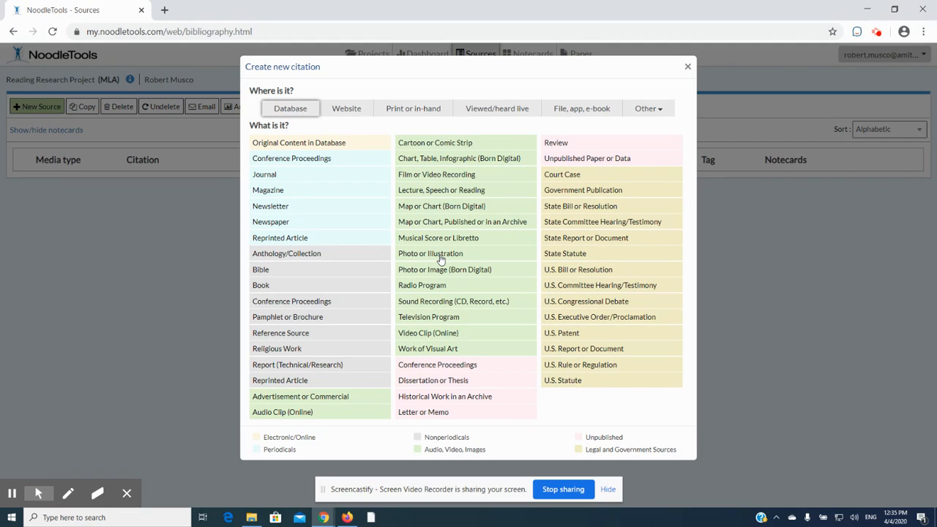
{"action": "key", "text": "alt+Tab"}
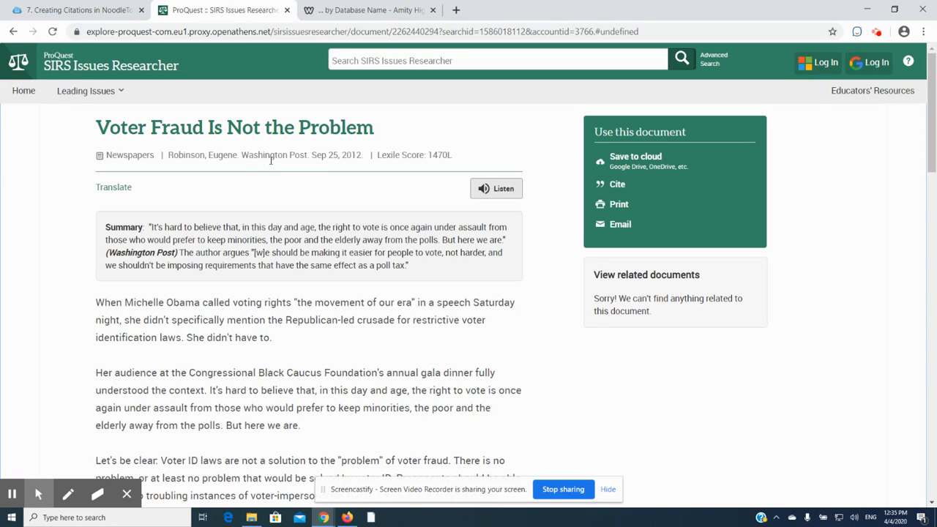
{"action": "key", "text": "alt+Tab"}
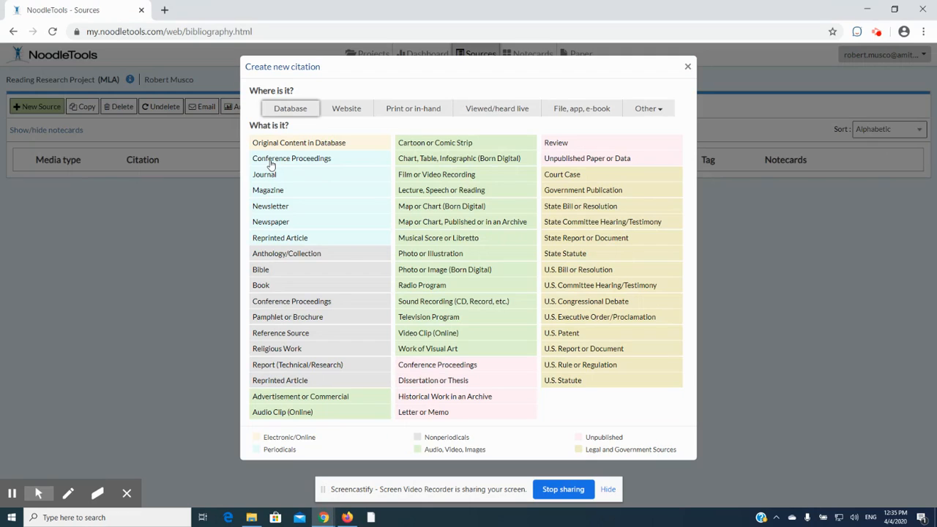
{"action": "left_click", "coordinate": [272, 224]}
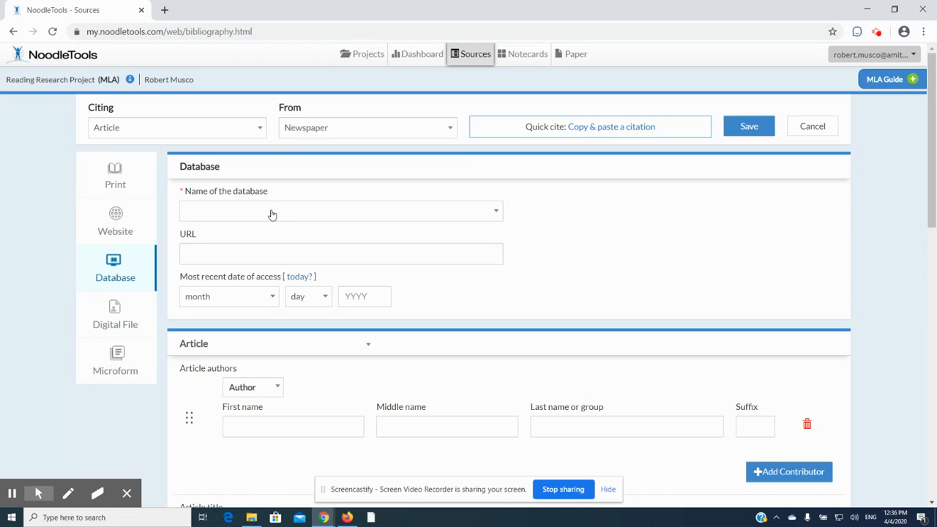
Set the citation's database name to SIRS Issues Researcher
{"action": "left_click", "coordinate": [272, 215]}
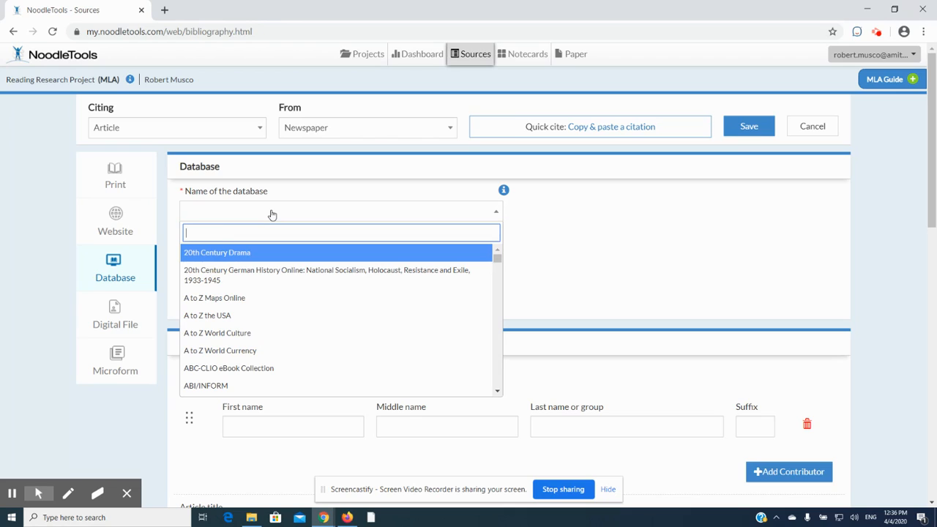
{"action": "type", "text": "Sir"}
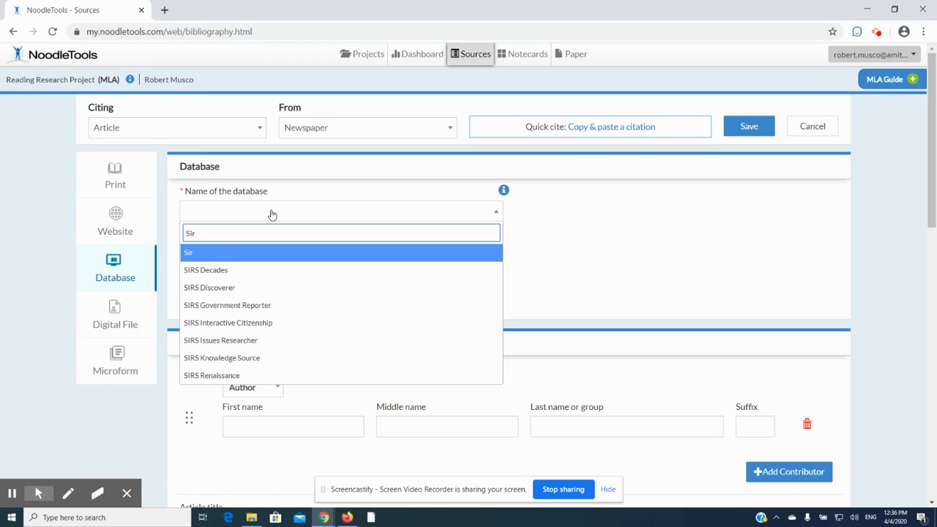
{"action": "type", "text": "s"}
{"action": "left_click", "coordinate": [226, 341]}
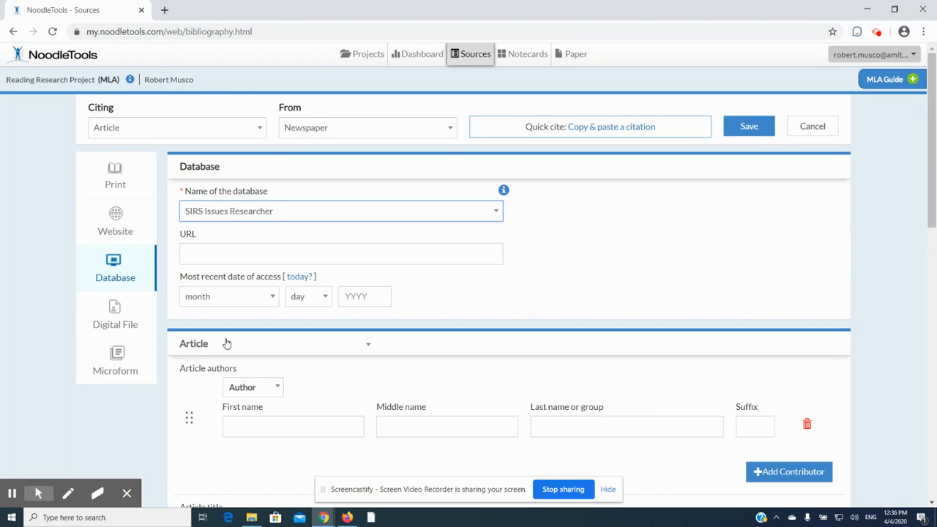
Copy "explore-proquest-com" from the article's web address into the citation's URL field and compare it with the original address
{"action": "left_click", "coordinate": [269, 254]}
{"action": "key", "text": "alt+Tab"}
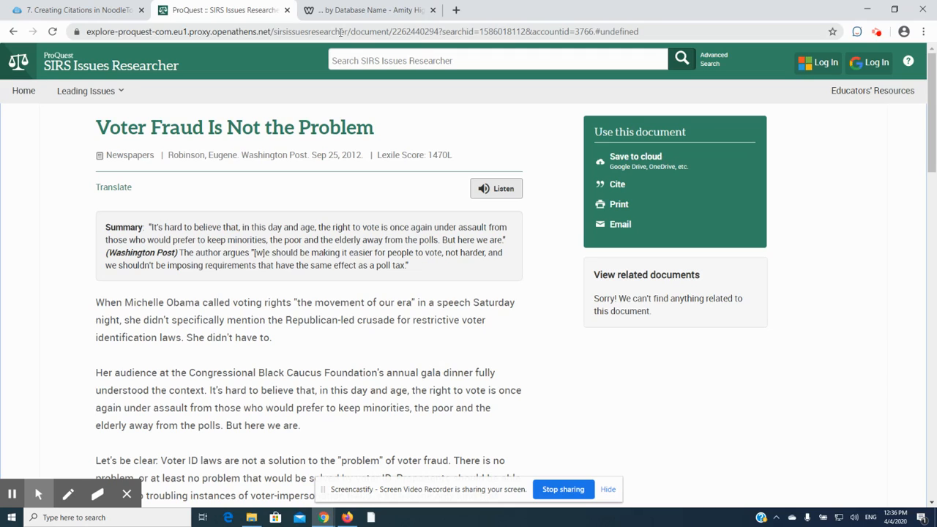
{"action": "left_click_drag", "start_coordinate": [171, 32], "coordinate": [87, 31]}
{"action": "key", "text": "ctrl+c"}
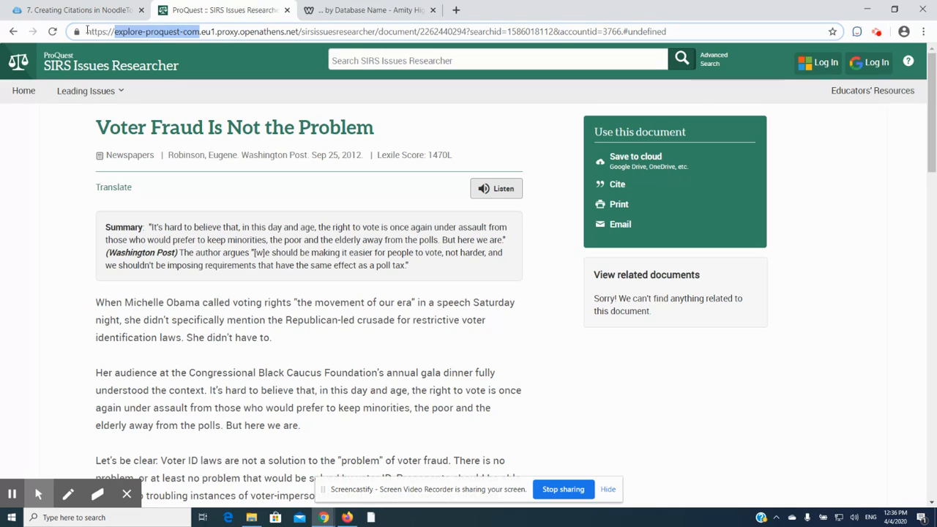
{"action": "key", "text": "alt+Tab"}
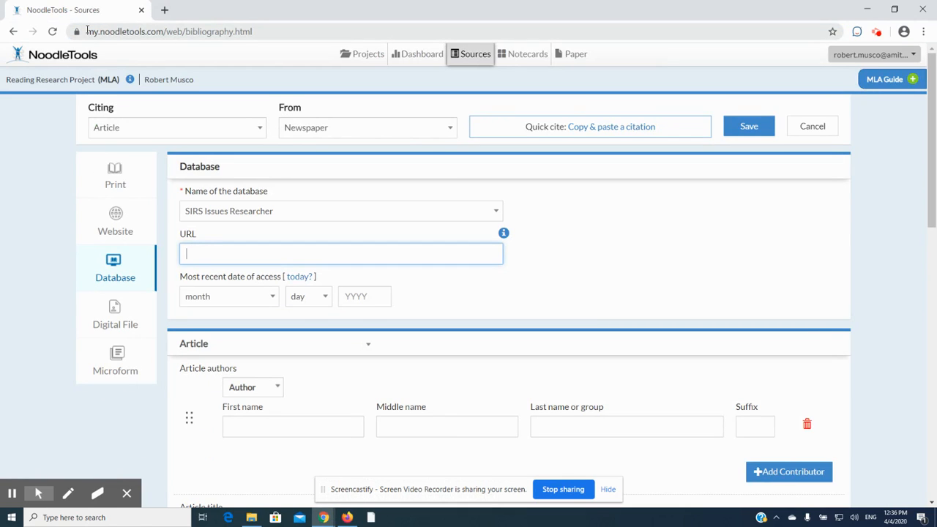
{"action": "left_click", "coordinate": [209, 257]}
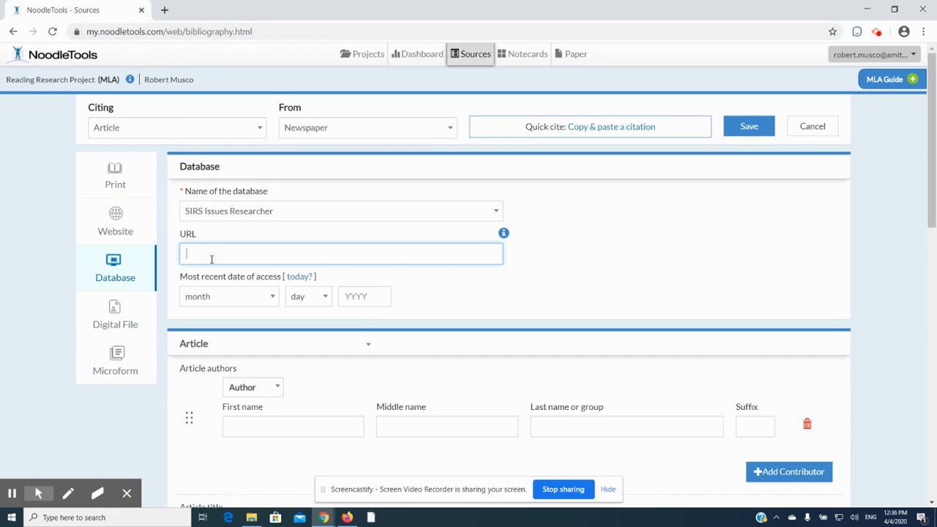
{"action": "key", "text": "ctrl+v"}
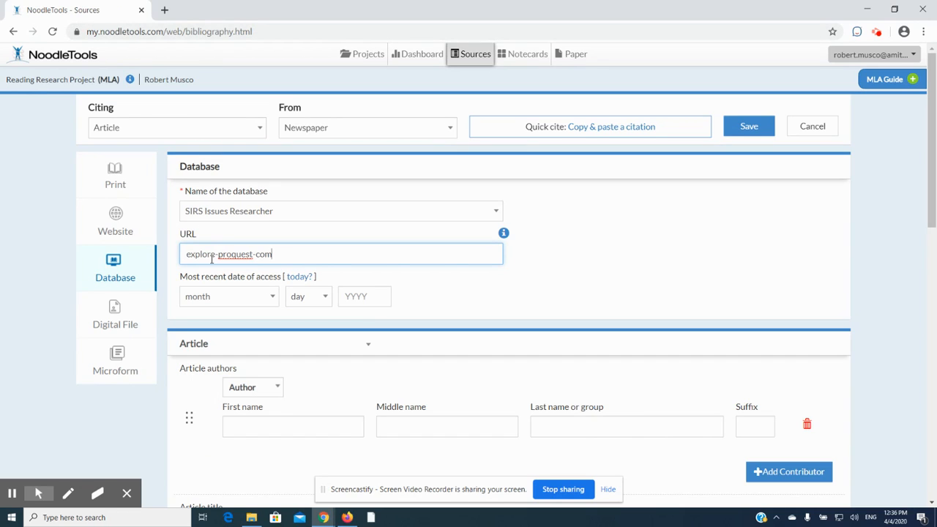
{"action": "key", "text": "alt+Tab"}
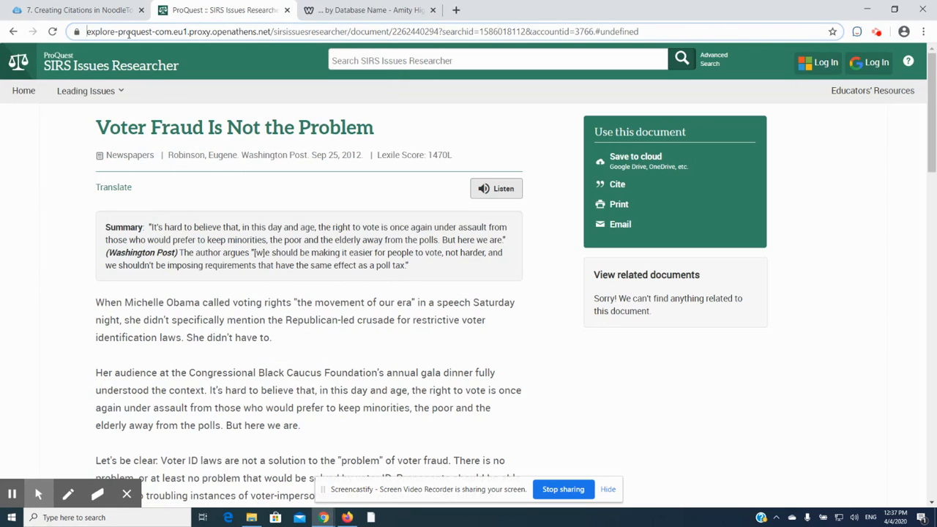
{"action": "key", "text": "alt+Tab"}
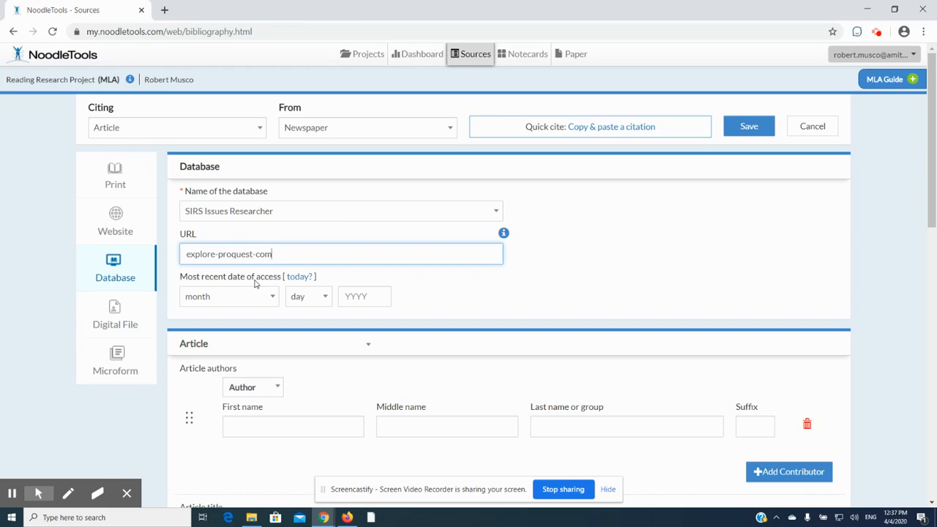
Set the citation's most recent date of access to today's date, April 4, 2020
{"action": "left_click", "coordinate": [298, 277]}
{"action": "scroll", "coordinate": [435, 253], "scroll_direction": "down", "scroll_amount": 2}
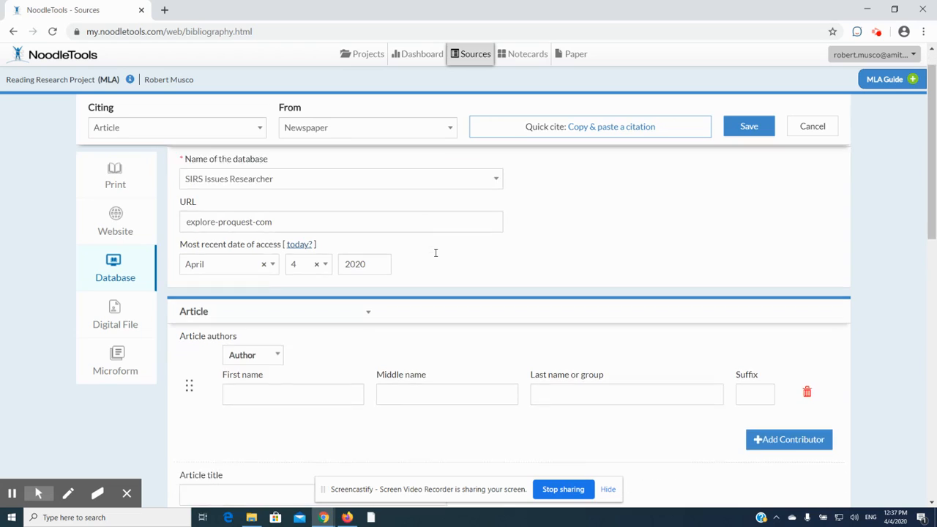
Copy the author's name from the SIRS article into the citation's last name field and cut out everything after the surname
{"action": "left_click", "coordinate": [319, 313]}
{"action": "key", "text": "alt+Tab"}
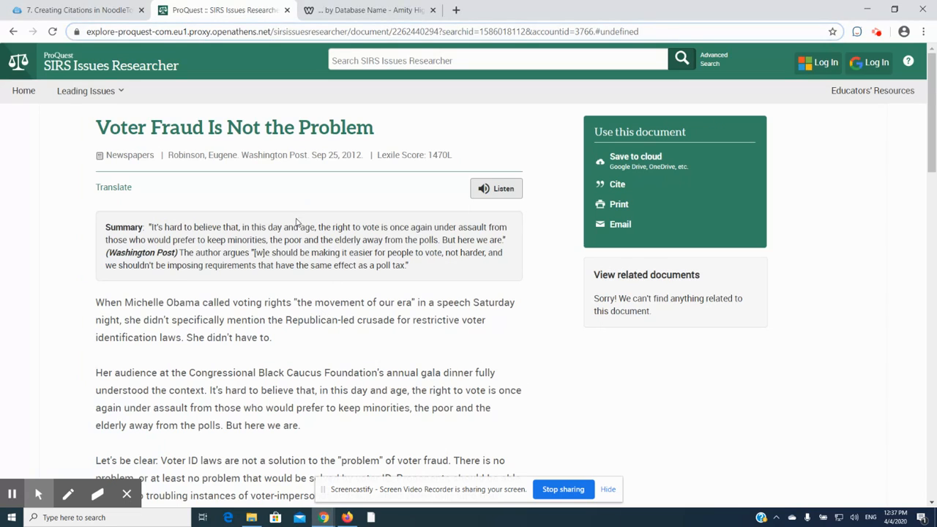
{"action": "left_click_drag", "start_coordinate": [237, 154], "coordinate": [169, 155]}
{"action": "key", "text": "ctrl+c"}
{"action": "key", "text": "alt+Tab"}
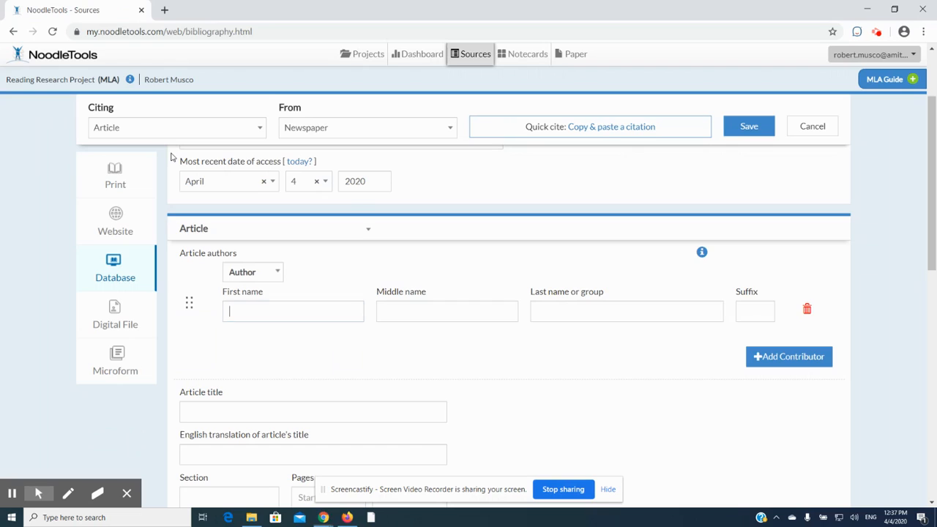
{"action": "left_click", "coordinate": [582, 310]}
{"action": "key", "text": "ctrl+v"}
{"action": "left_click_drag", "start_coordinate": [573, 314], "coordinate": [628, 310]}
{"action": "key", "text": "ctrl+c"}
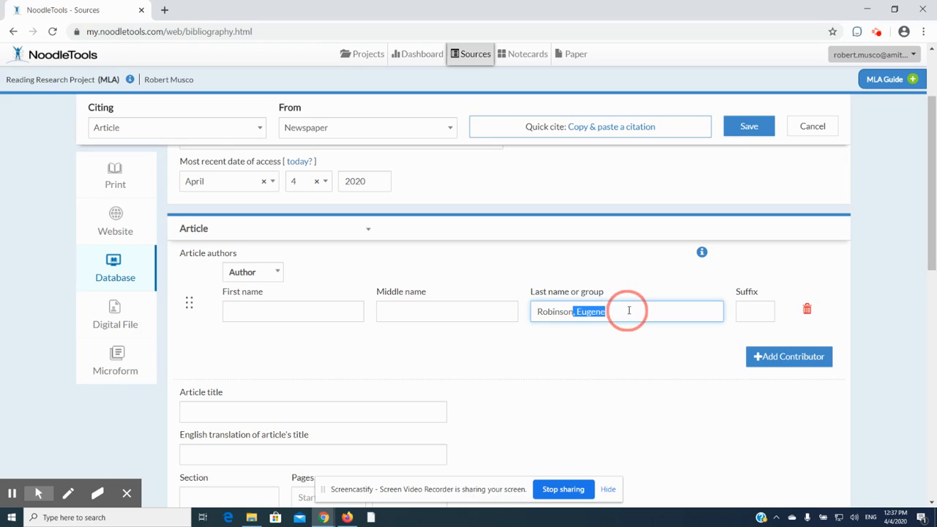
{"action": "key", "text": "BackSpace"}
Paste the author's first name into the first name field and remove the leading comma and space
{"action": "left_click", "coordinate": [322, 310]}
{"action": "key", "text": "ctrl+v"}
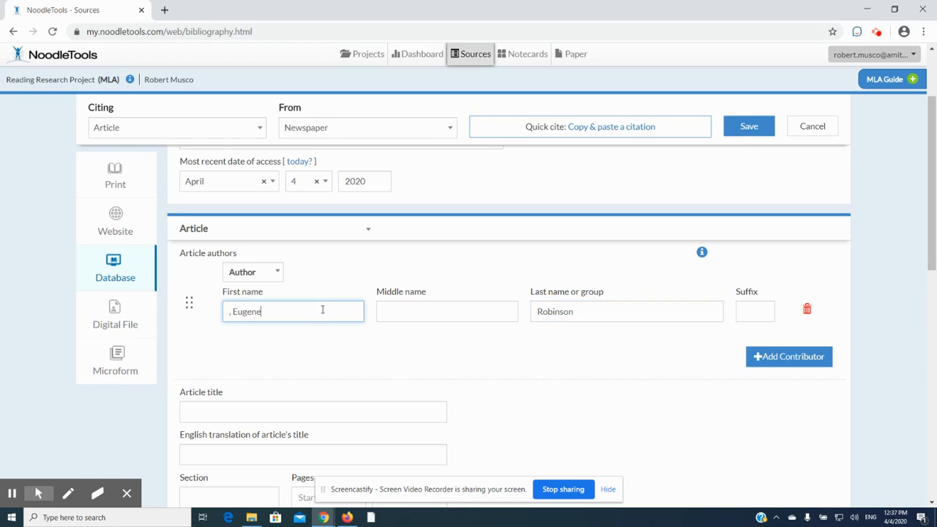
{"action": "left_click", "coordinate": [233, 313]}
{"action": "key", "text": "BackSpace"}
{"action": "key", "text": "BackSpace"}
Copy the title "Voter Fraud Is Not the Problem" from the SIRS article into the citation's article title field
{"action": "scroll", "coordinate": [461, 315], "scroll_direction": "down", "scroll_amount": 2}
{"action": "left_click", "coordinate": [407, 322]}
{"action": "key", "text": "alt+Tab"}
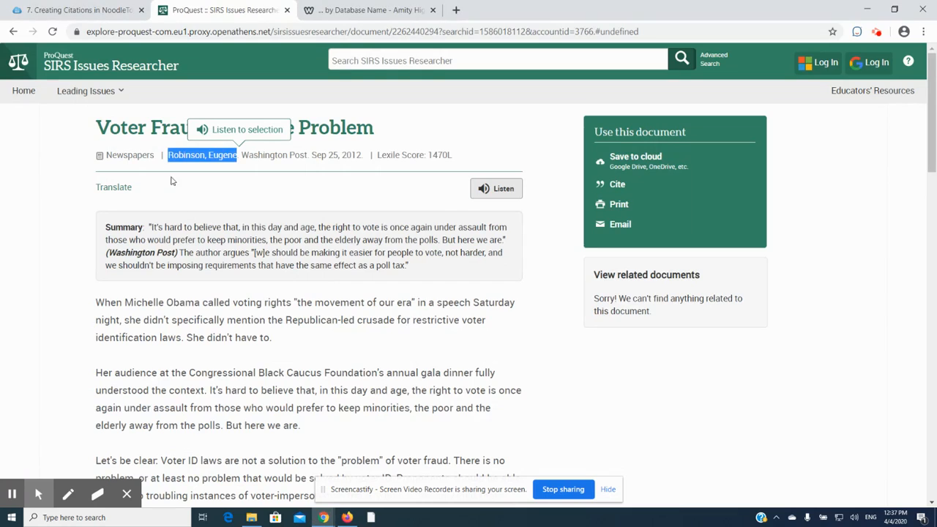
{"action": "left_click", "coordinate": [97, 126]}
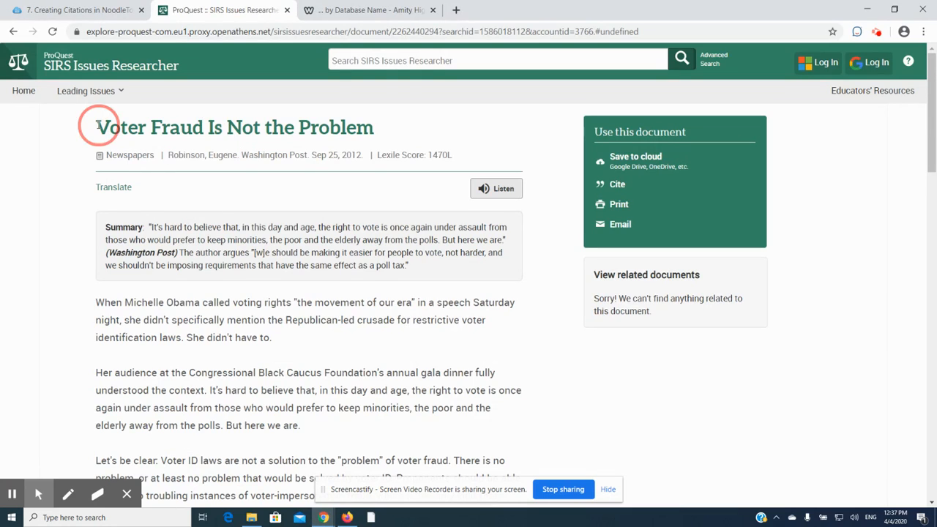
{"action": "left_click_drag", "start_coordinate": [375, 129], "coordinate": [98, 126]}
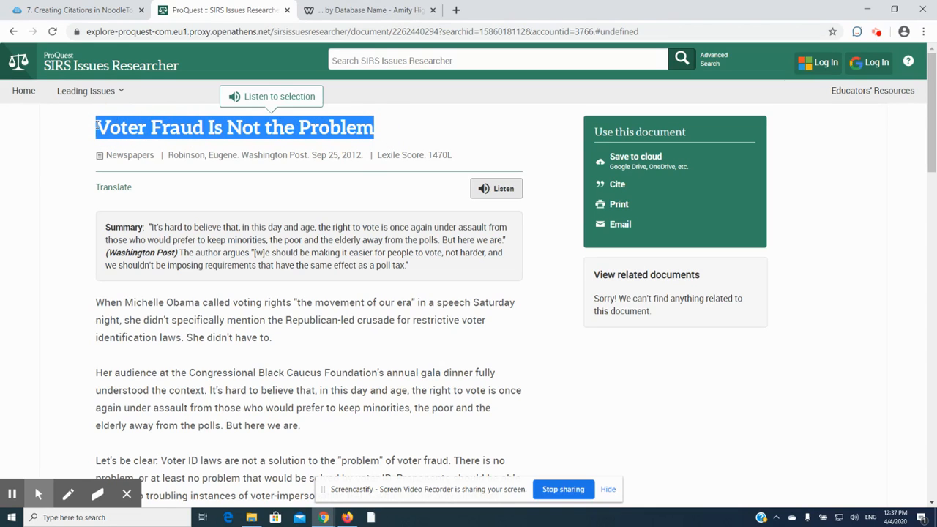
{"action": "key", "text": "ctrl+c"}
{"action": "key", "text": "alt+Tab"}
{"action": "key", "text": "ctrl+v"}
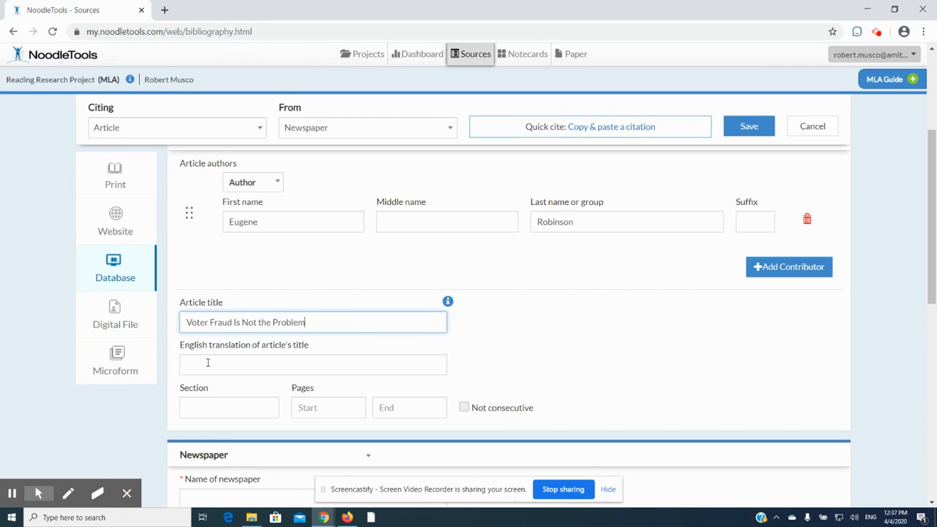
Check the SIRS article's publication line and its ready-made MLA 8 citation for section and page numbers, and return to the NoodleTools form
{"action": "left_click", "coordinate": [204, 408]}
{"action": "left_click", "coordinate": [337, 408]}
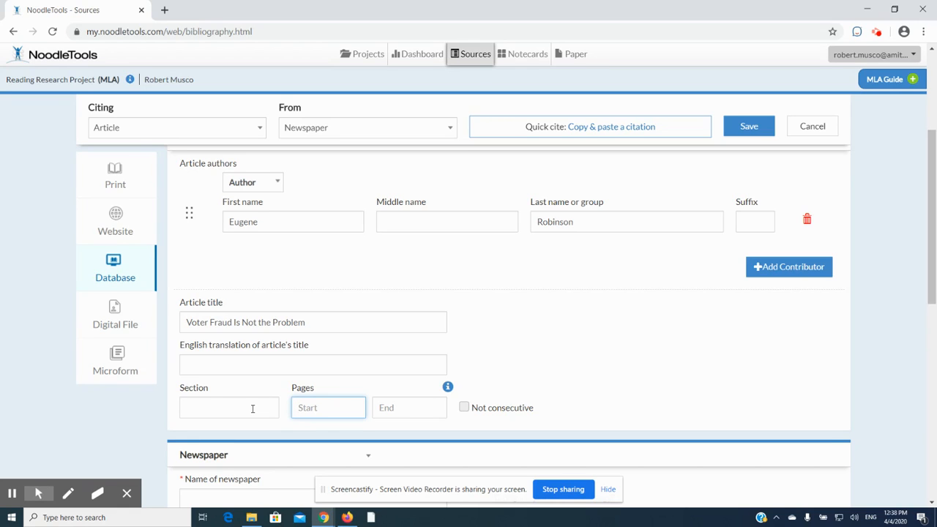
{"action": "key", "text": "alt+Tab"}
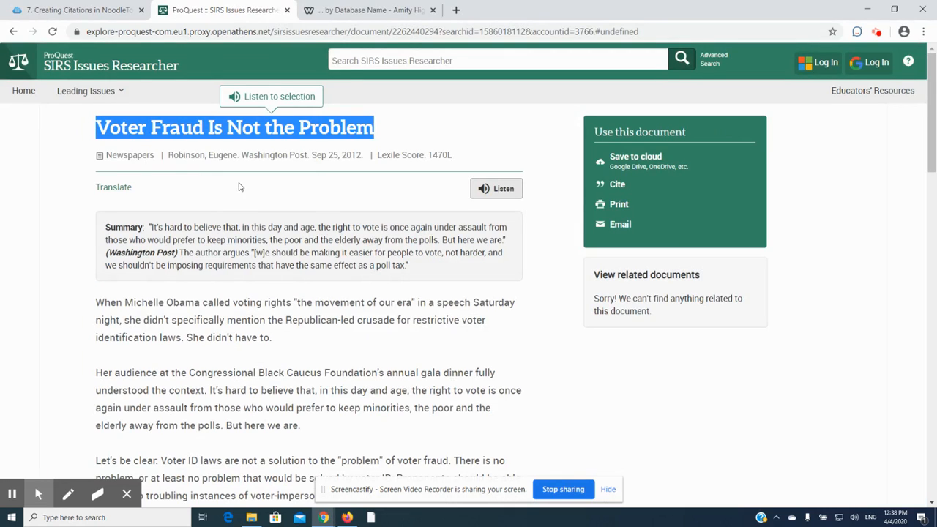
{"action": "left_click_drag", "start_coordinate": [102, 157], "coordinate": [378, 159]}
{"action": "left_click", "coordinate": [358, 196]}
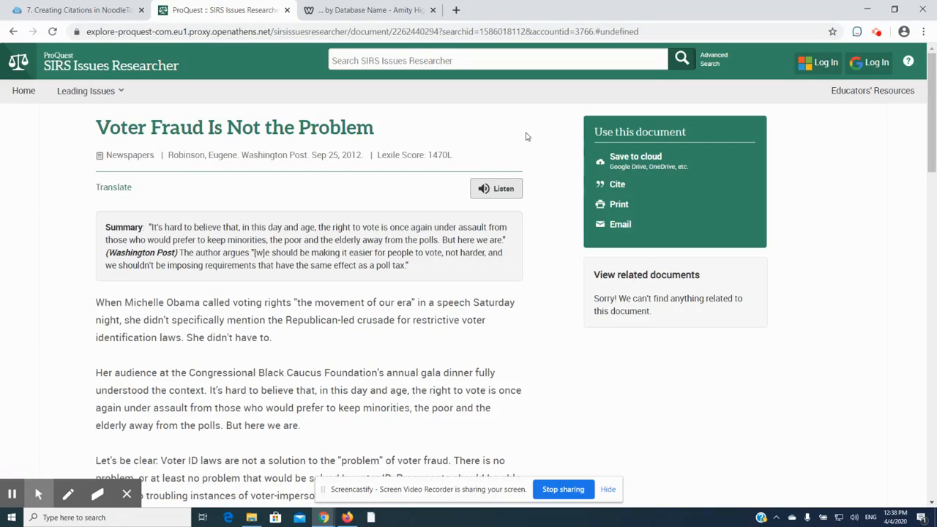
{"action": "left_click", "coordinate": [617, 185]}
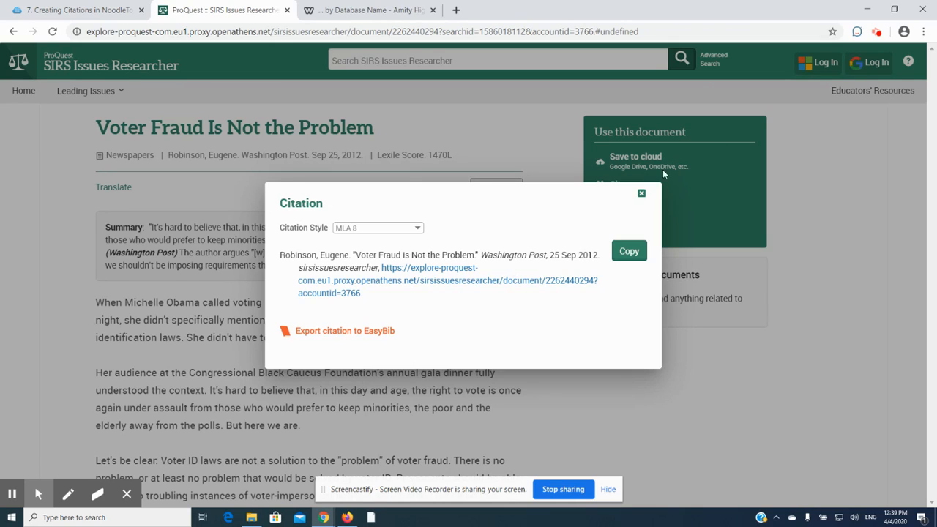
{"action": "left_click", "coordinate": [642, 195]}
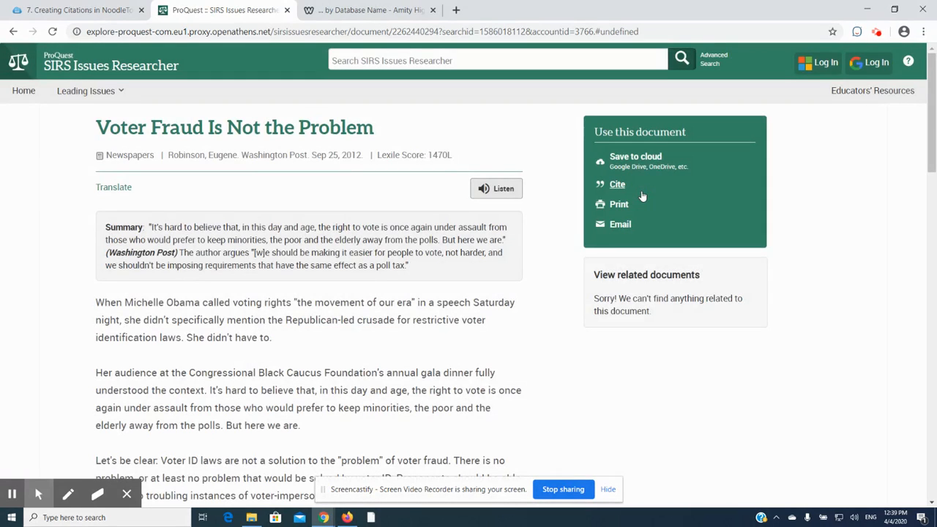
{"action": "key", "text": "alt+Tab"}
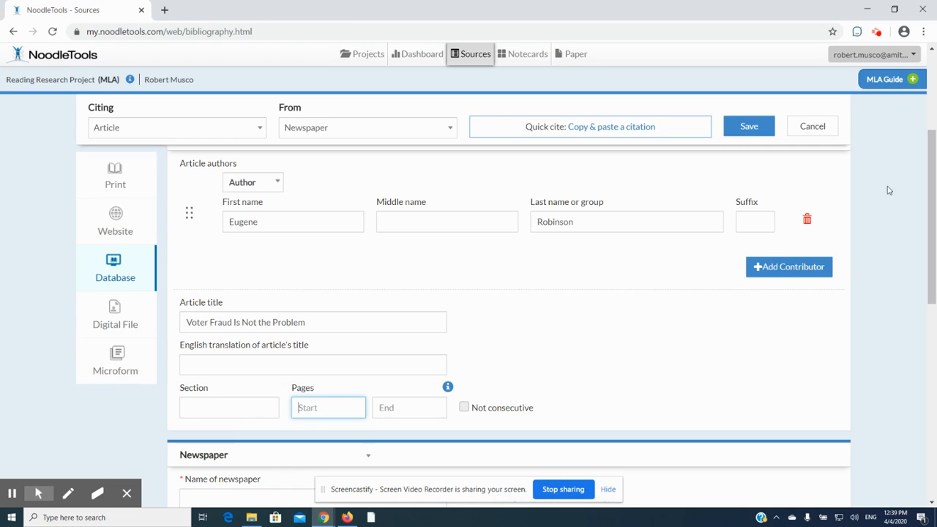
Copy "Washington Post" from the SIRS article into the name of newspaper field, leaving out the trailing period and keeping the publication city blank
{"action": "scroll", "coordinate": [930, 196], "scroll_direction": "down", "scroll_amount": 3}
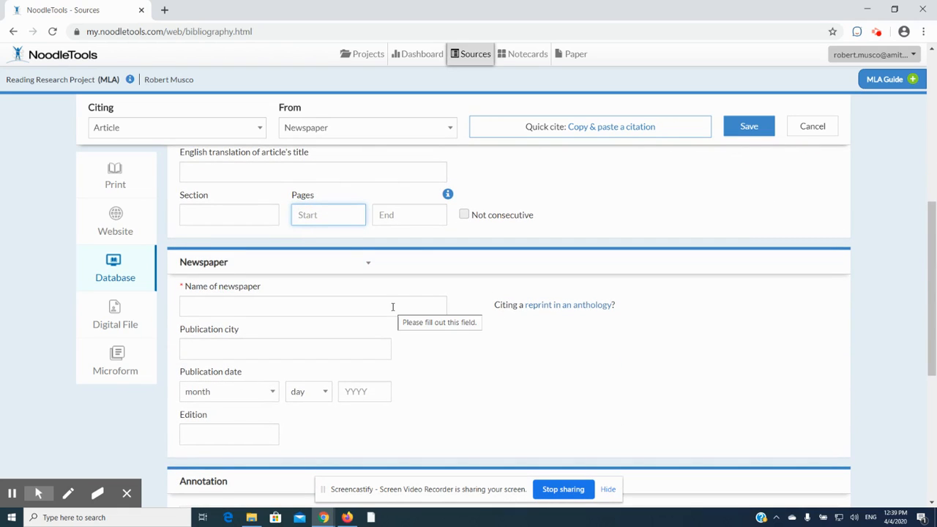
{"action": "key", "text": "alt+Tab"}
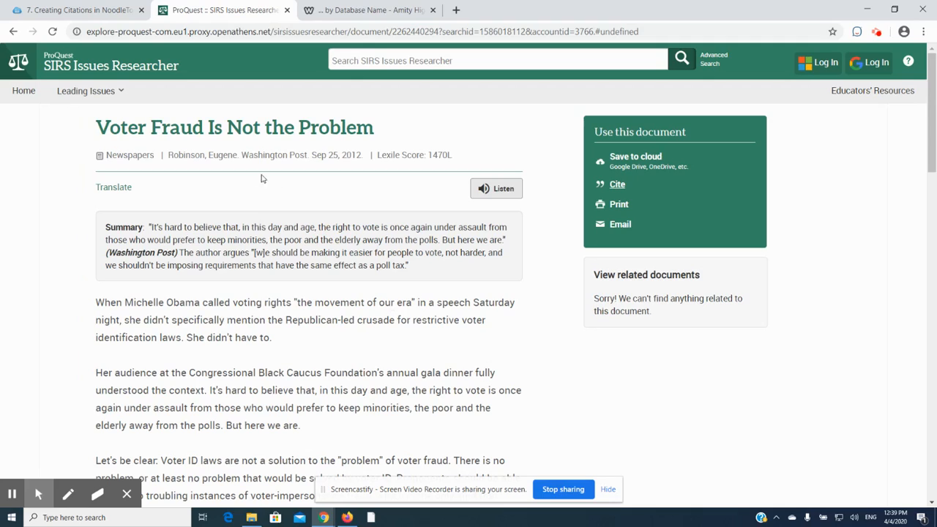
{"action": "left_click_drag", "start_coordinate": [242, 156], "coordinate": [311, 156]}
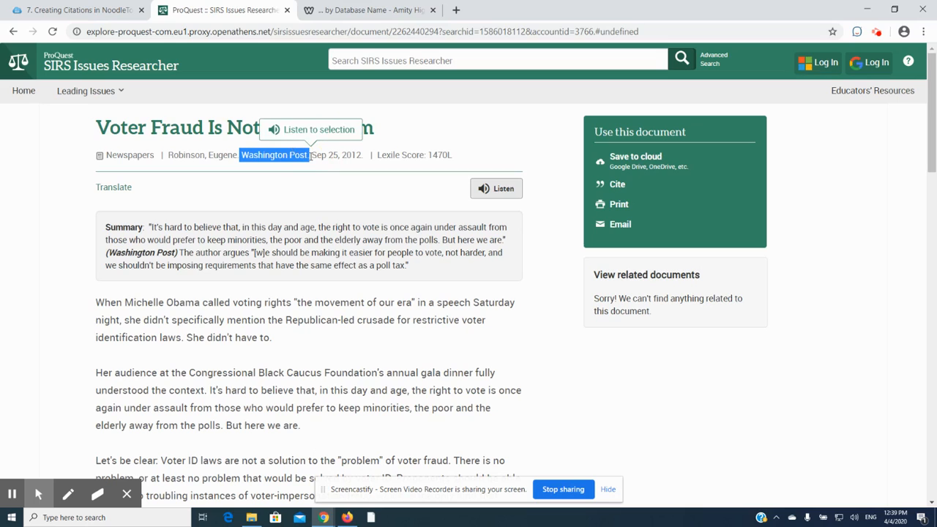
{"action": "key", "text": "alt+Tab"}
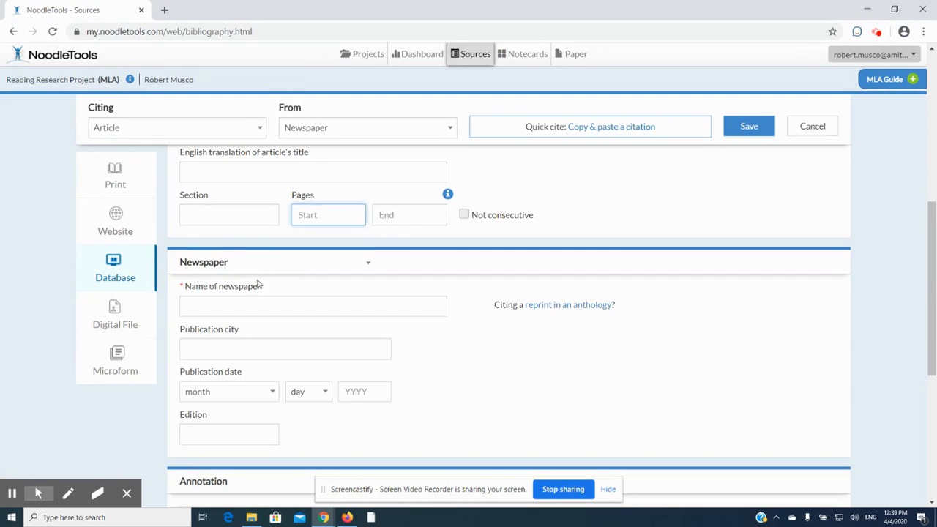
{"action": "left_click", "coordinate": [251, 310]}
{"action": "key", "text": "ctrl+v"}
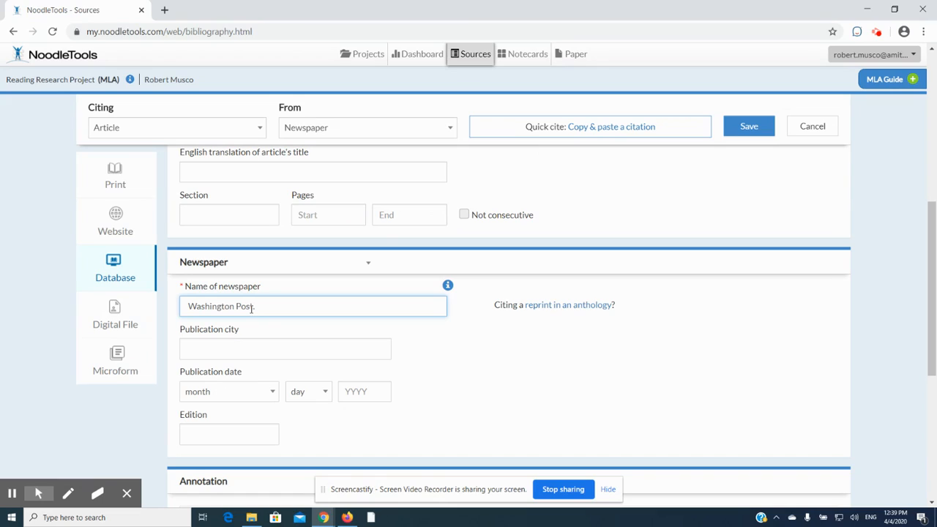
{"action": "left_click", "coordinate": [258, 349]}
{"action": "left_click", "coordinate": [259, 349]}
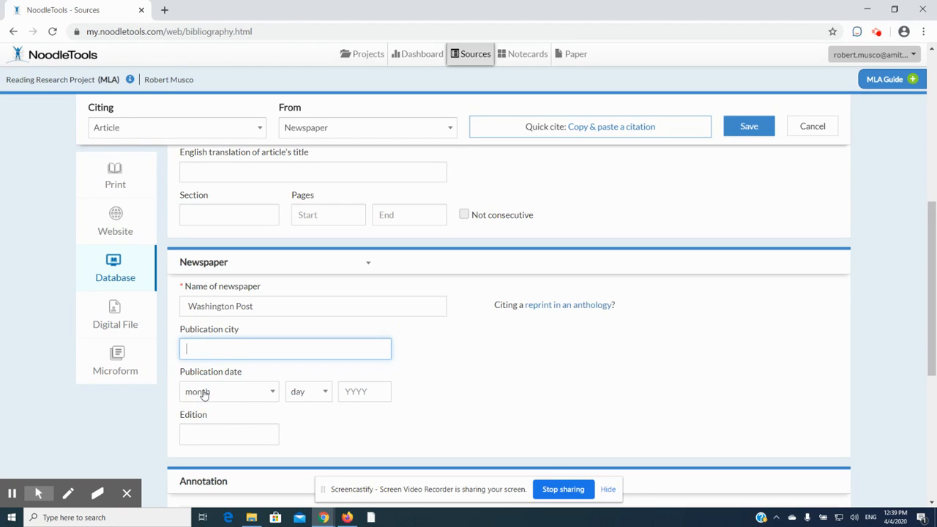
Copy the year 2012 from the SIRS article's date into the citation's publication year
{"action": "key", "text": "alt+Tab"}
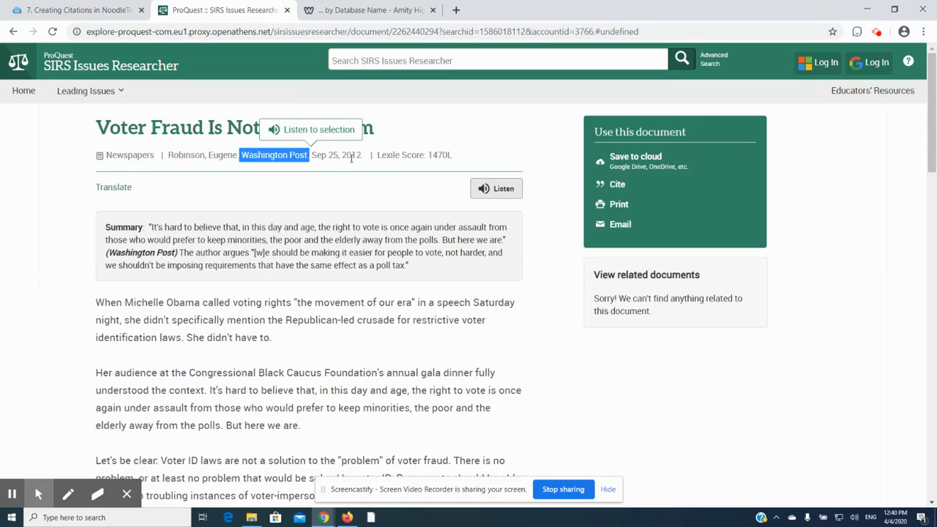
{"action": "left_click", "coordinate": [362, 155]}
{"action": "left_click_drag", "start_coordinate": [345, 157], "coordinate": [341, 158]}
{"action": "key", "text": "ctrl+1"}
{"action": "left_click", "coordinate": [376, 346]}
{"action": "left_click", "coordinate": [367, 391]}
{"action": "key", "text": "ctrl+v"}
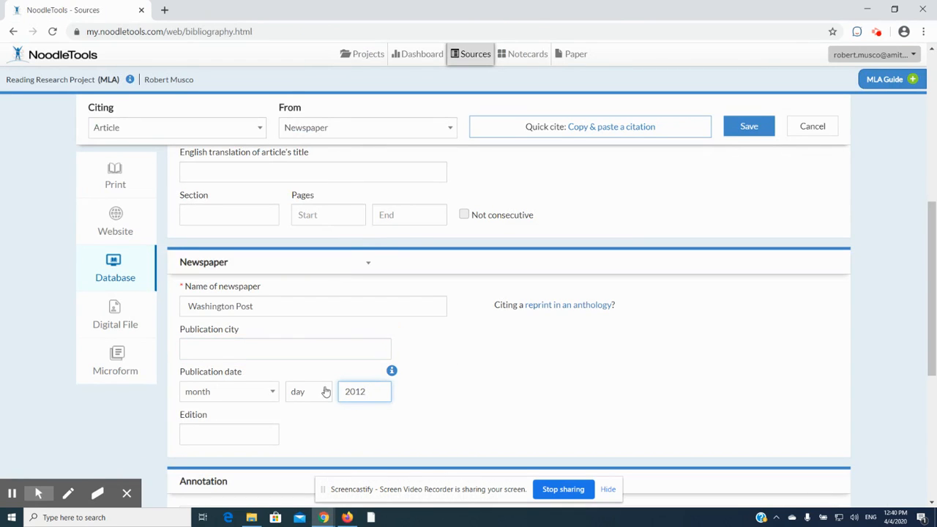
Try to set the publication day to 25
{"action": "left_click", "coordinate": [320, 395]}
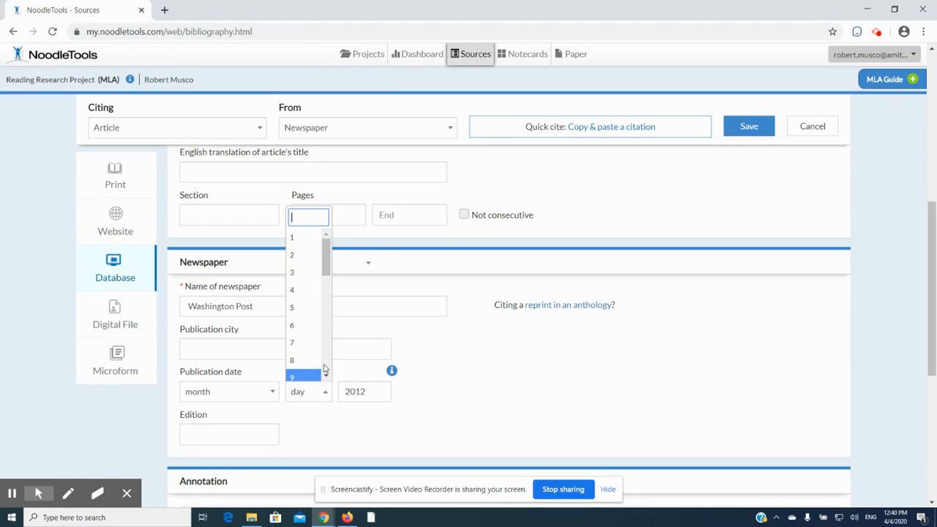
{"action": "type", "text": "325"}
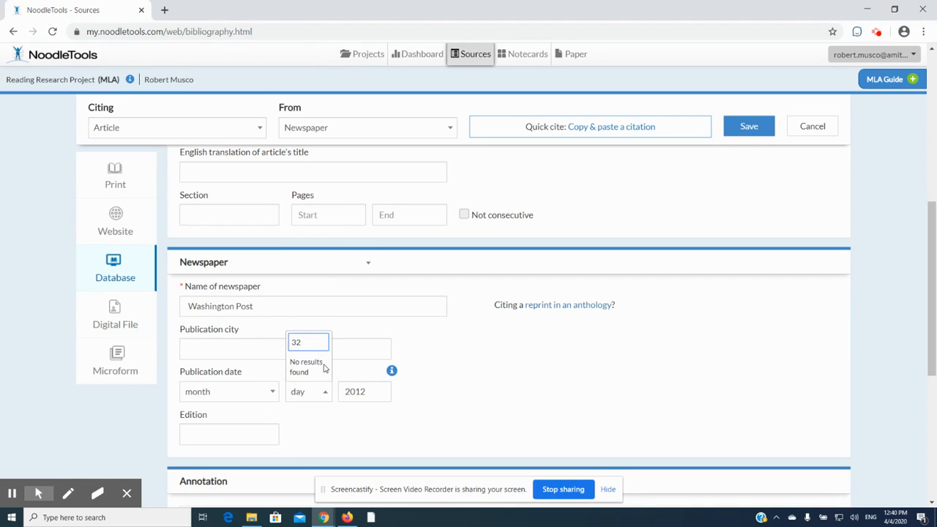
{"action": "key", "text": "BackSpace"}
{"action": "key", "text": "BackSpace"}
{"action": "type", "text": "25"}
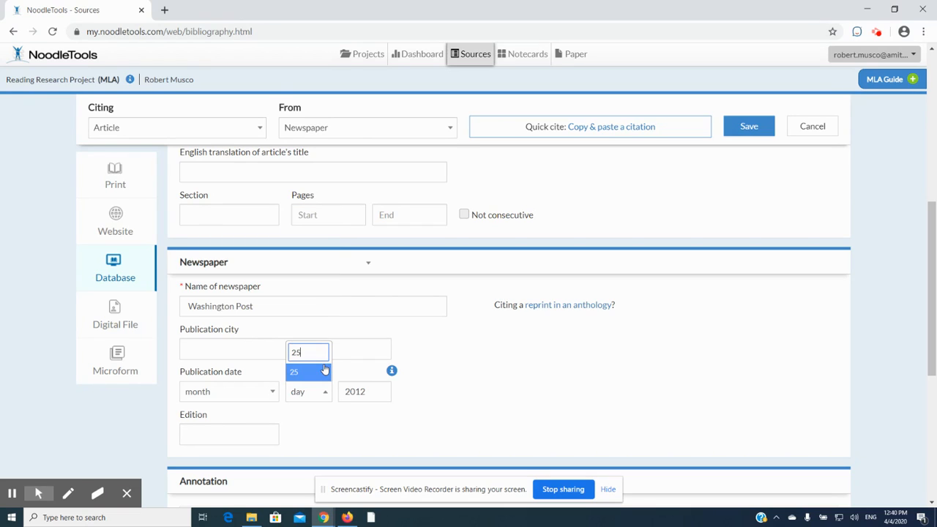
{"action": "left_click", "coordinate": [212, 393]}
Set the publication month to September and the day to 25
{"action": "left_click", "coordinate": [212, 393]}
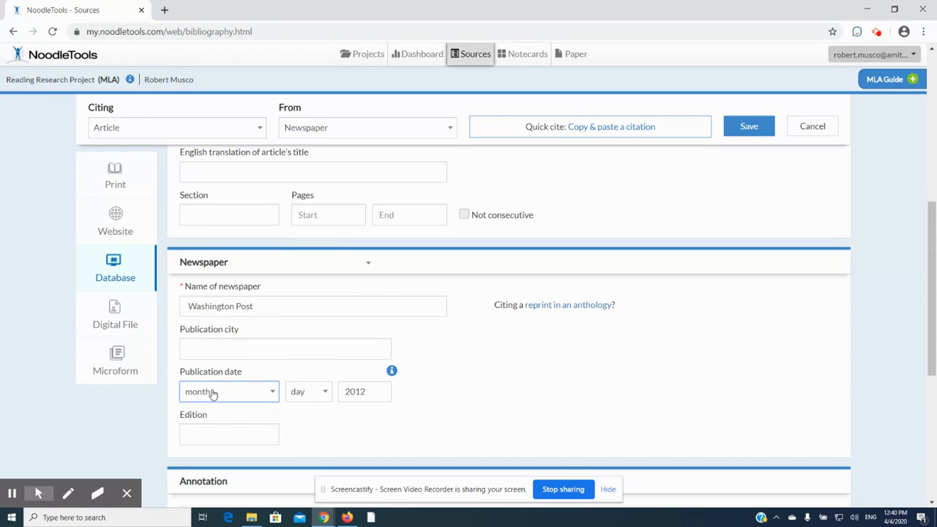
{"action": "left_click", "coordinate": [211, 393]}
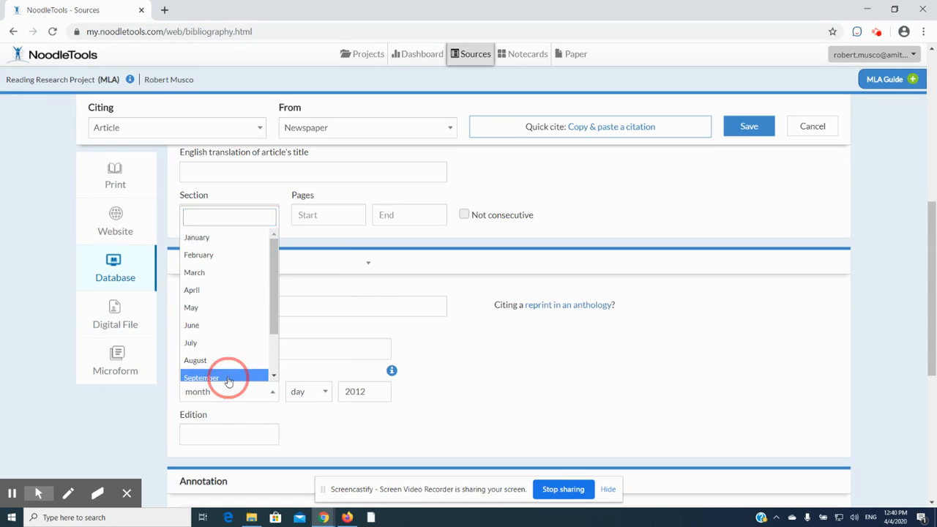
{"action": "left_click", "coordinate": [230, 379]}
{"action": "left_click", "coordinate": [318, 391]}
{"action": "scroll", "coordinate": [329, 344], "scroll_direction": "down", "scroll_amount": 2}
{"action": "scroll", "coordinate": [328, 344], "scroll_direction": "down", "scroll_amount": 2}
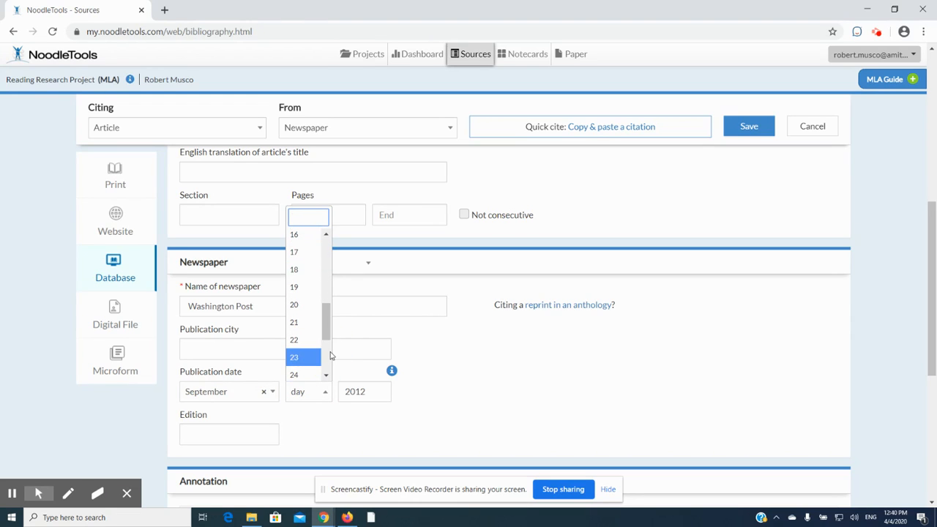
{"action": "scroll", "coordinate": [329, 341], "scroll_direction": "down", "scroll_amount": 2}
{"action": "left_click", "coordinate": [303, 342]}
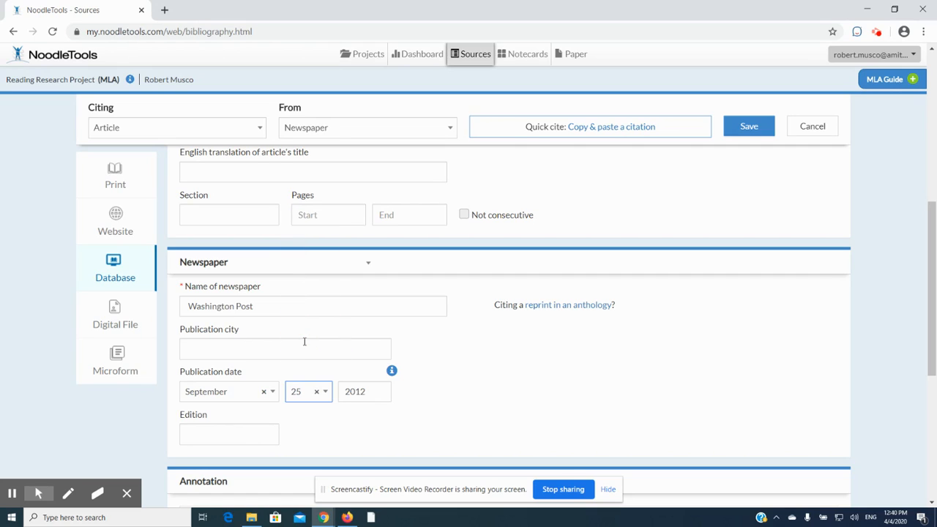
Look through the whole SIRS article for edition information and return to the citation's Edition field in NoodleTools
{"action": "left_click", "coordinate": [240, 433]}
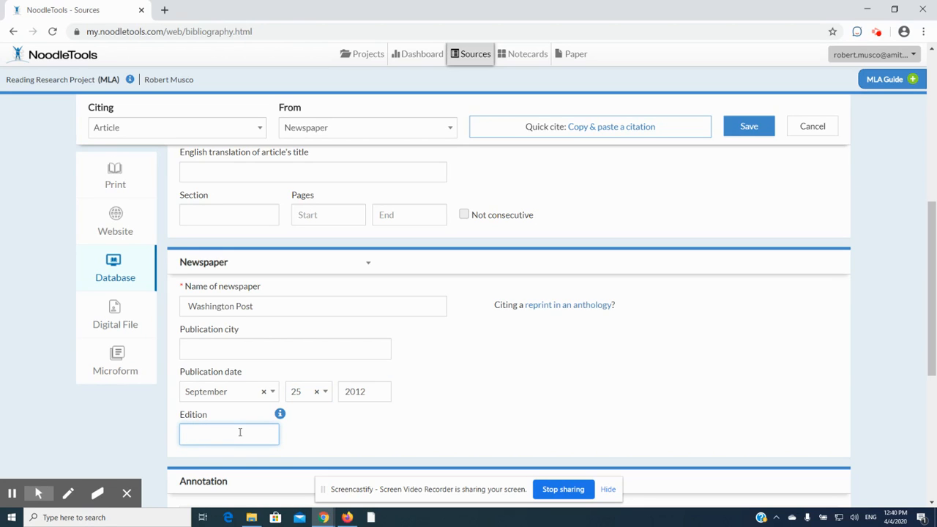
{"action": "key", "text": "alt+Tab"}
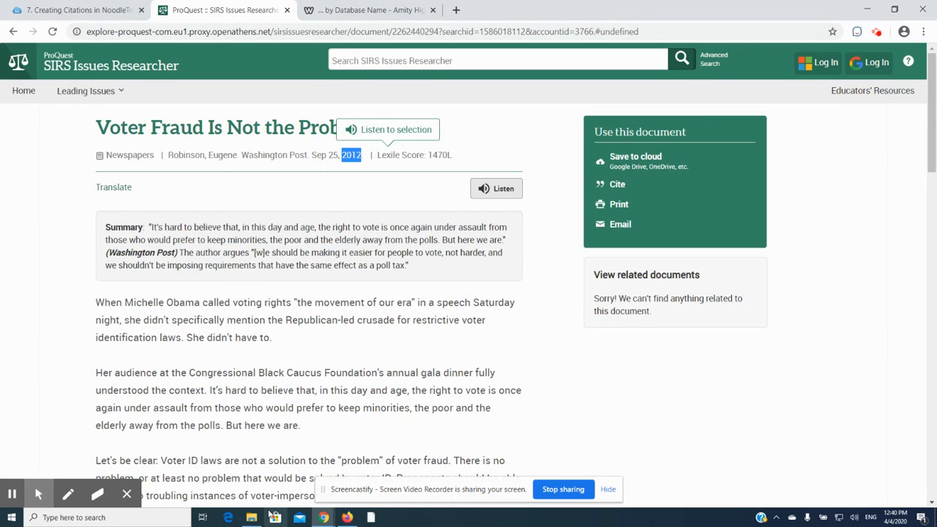
{"action": "scroll", "coordinate": [442, 433], "scroll_direction": "down", "scroll_amount": 15}
{"action": "scroll", "coordinate": [443, 432], "scroll_direction": "down", "scroll_amount": 4}
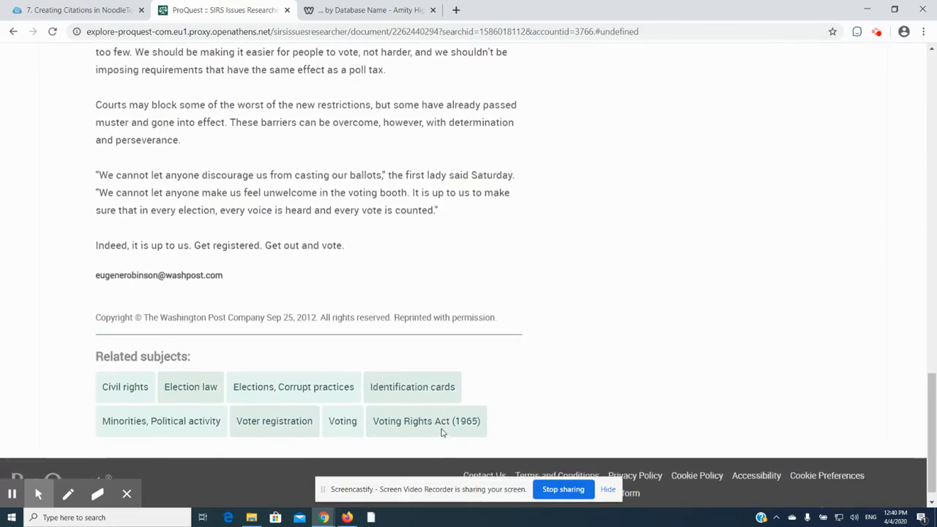
{"action": "scroll", "coordinate": [442, 433], "scroll_direction": "up", "scroll_amount": 20}
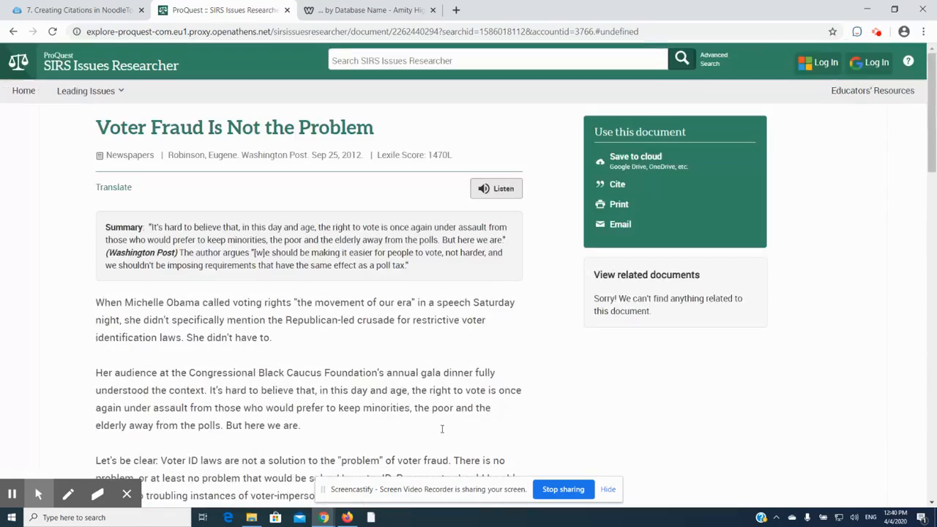
{"action": "key", "text": "alt+Tab"}
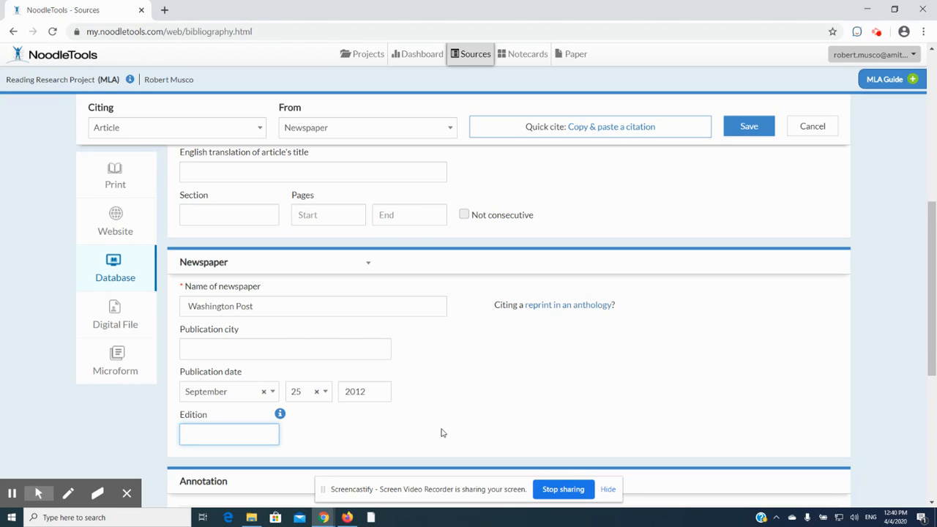
Leave the Edition and Annotation fields empty and save the newspaper article citation
{"action": "scroll", "coordinate": [443, 433], "scroll_direction": "down", "scroll_amount": 3}
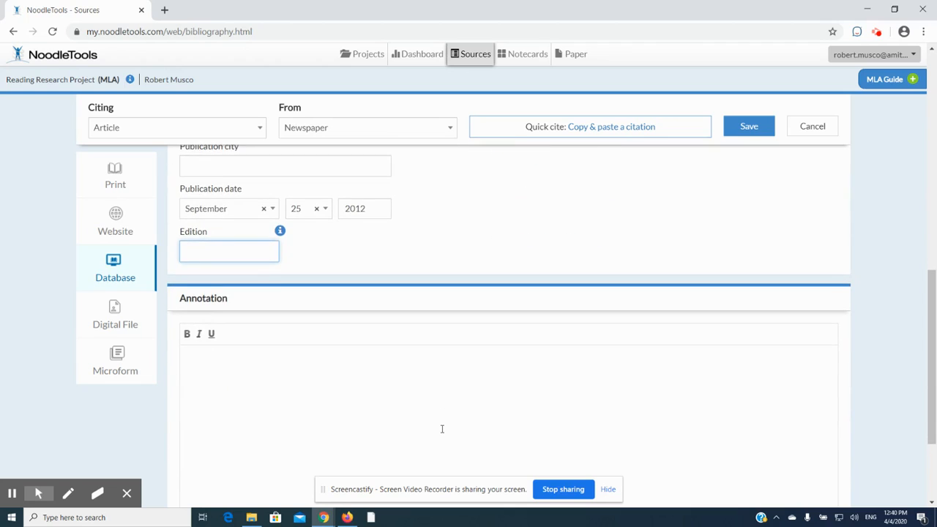
{"action": "scroll", "coordinate": [443, 429], "scroll_direction": "down", "scroll_amount": 1}
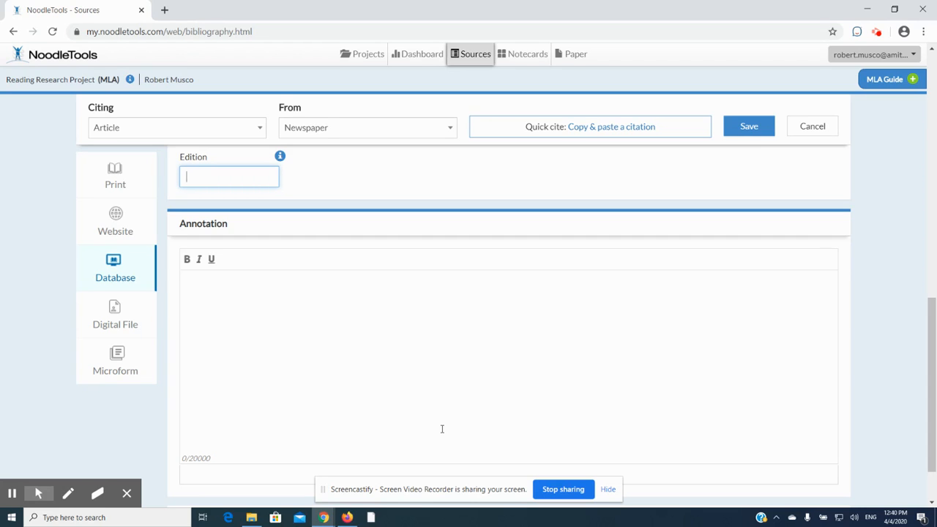
{"action": "scroll", "coordinate": [442, 429], "scroll_direction": "up", "scroll_amount": 6}
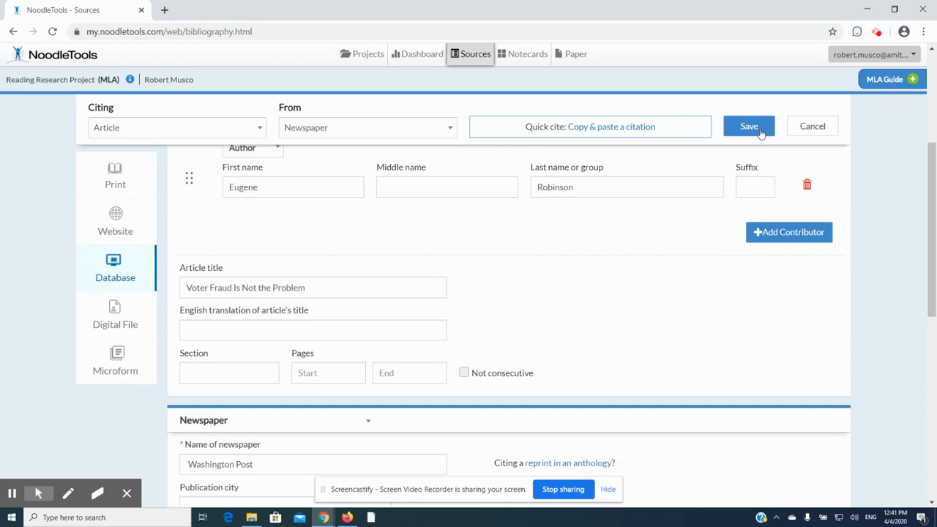
{"action": "left_click", "coordinate": [750, 127]}
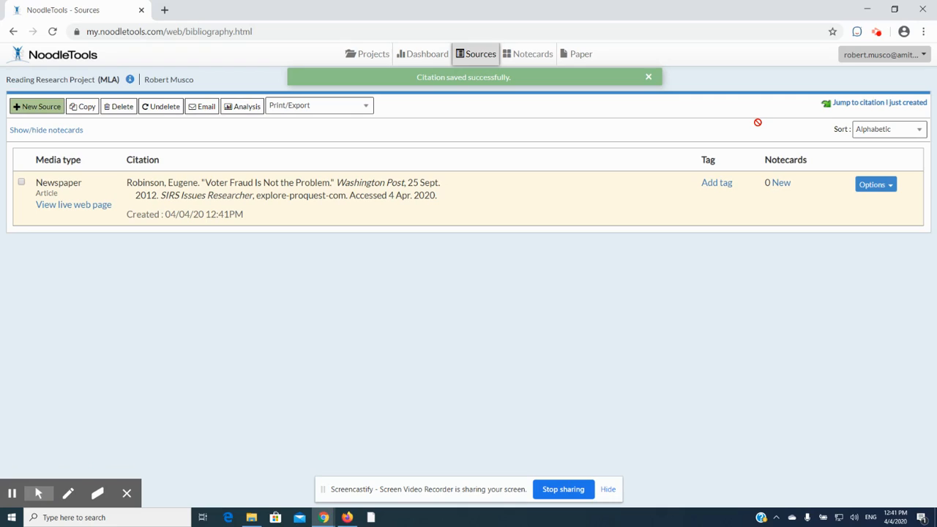
Copy the full text of the saved citation and open the "SUBMIT YOUR CITATION HERE" form from the Creating Citations guide's Step 4
{"action": "left_click", "coordinate": [444, 197]}
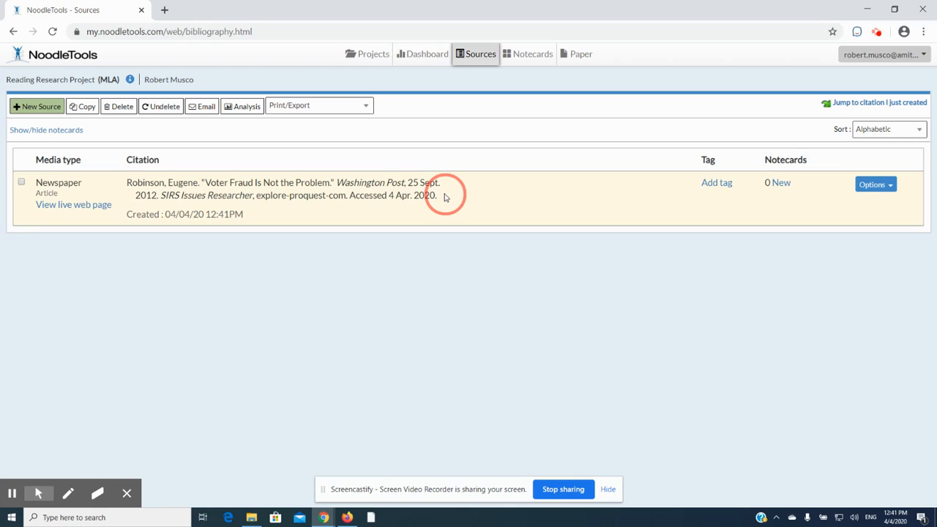
{"action": "left_click_drag", "start_coordinate": [444, 197], "coordinate": [126, 178]}
{"action": "key", "text": "ctrl+c"}
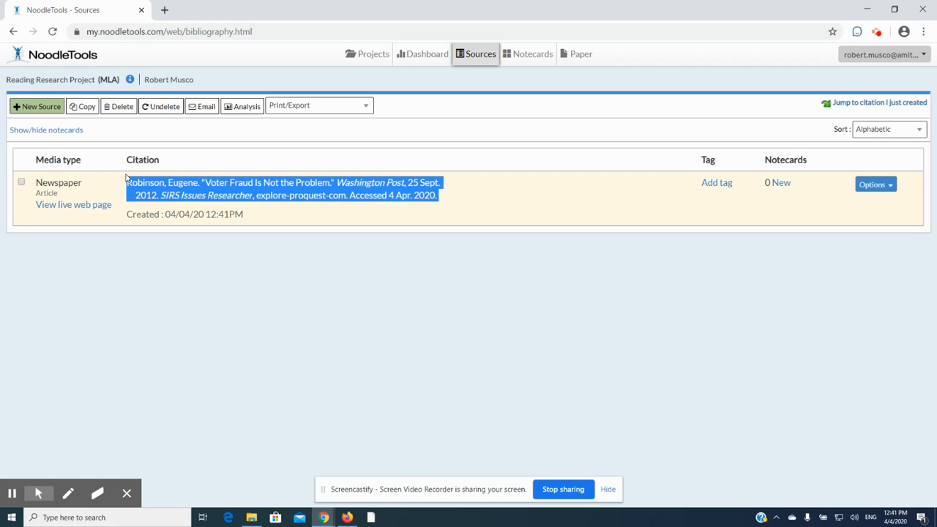
{"action": "key", "text": "alt+Tab"}
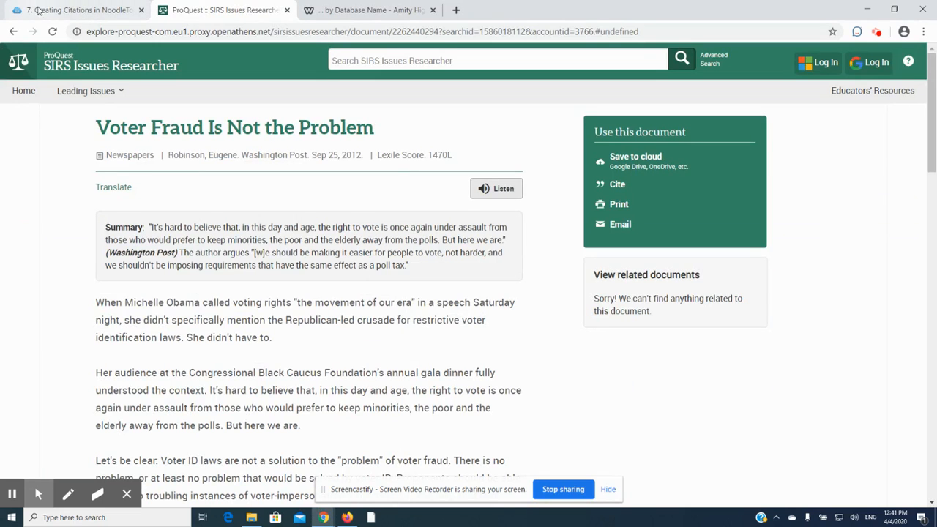
{"action": "left_click", "coordinate": [48, 13]}
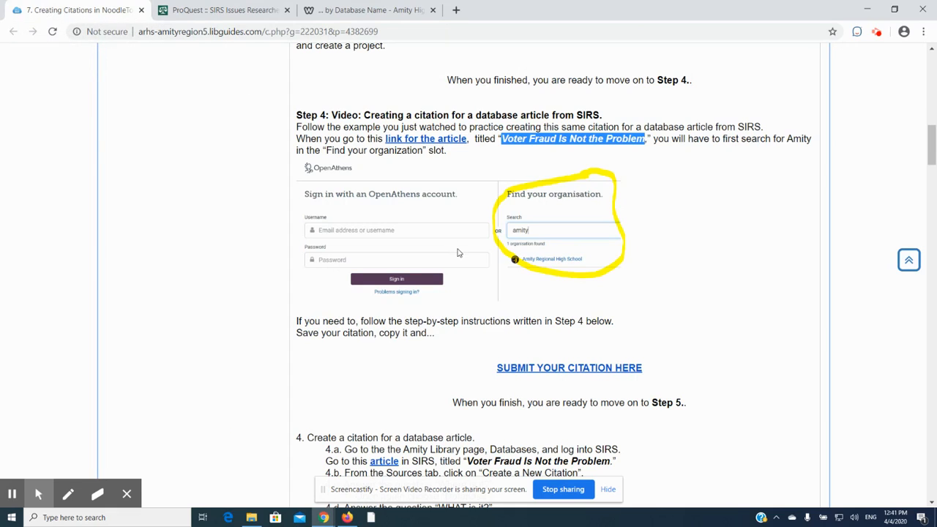
{"action": "left_click", "coordinate": [526, 372]}
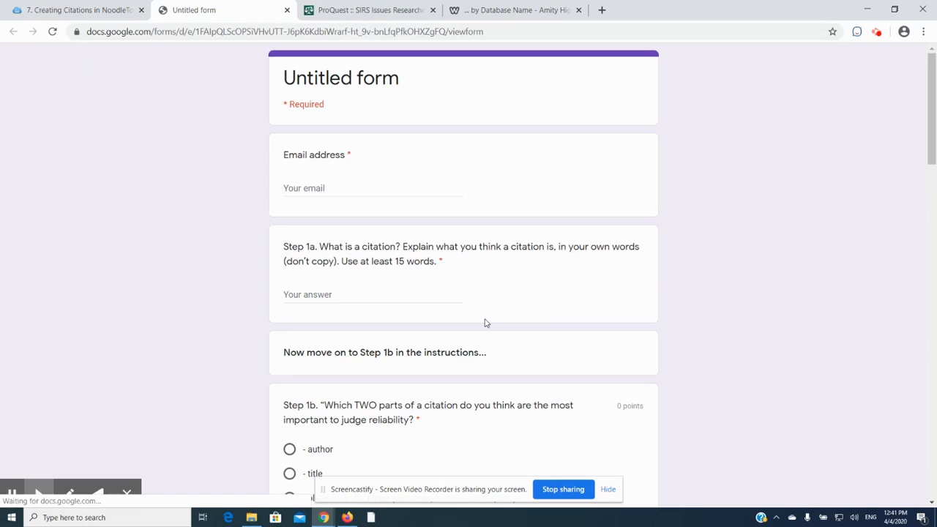
Paste the copied citation as the form's answer for the full NoodleTools citation of "Voter Fraud Is Not the Problem."
{"action": "scroll", "coordinate": [485, 323], "scroll_direction": "down", "scroll_amount": 13}
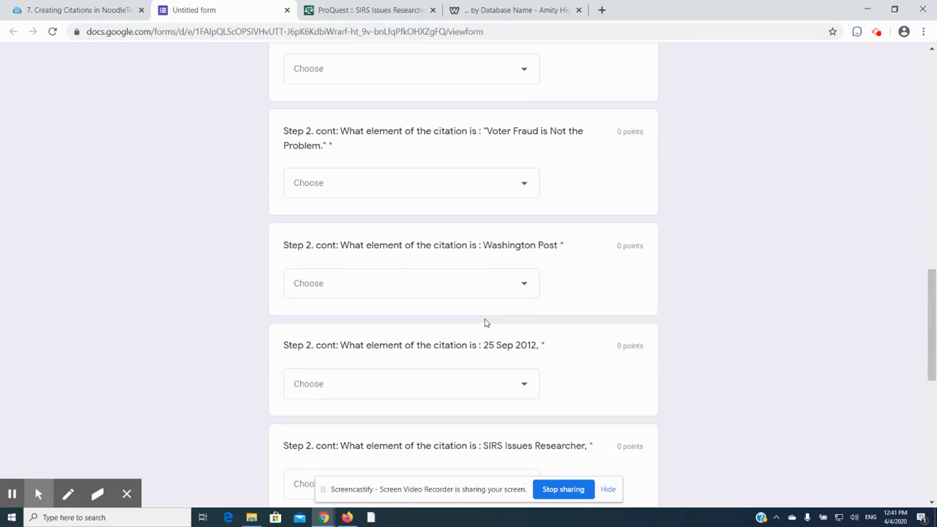
{"action": "scroll", "coordinate": [485, 323], "scroll_direction": "down", "scroll_amount": 4}
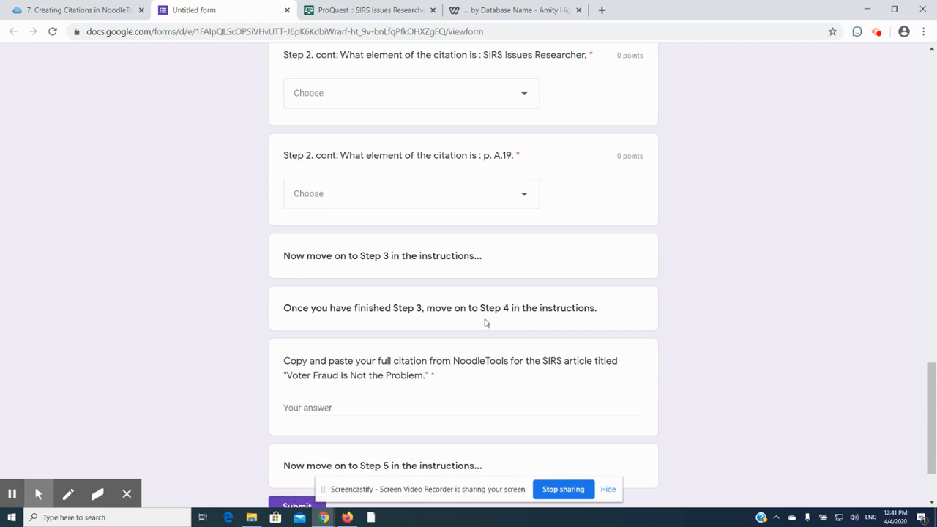
{"action": "left_click", "coordinate": [388, 407]}
{"action": "key", "text": "ctrl+v"}
{"action": "scroll", "coordinate": [390, 409], "scroll_direction": "down", "scroll_amount": 2}
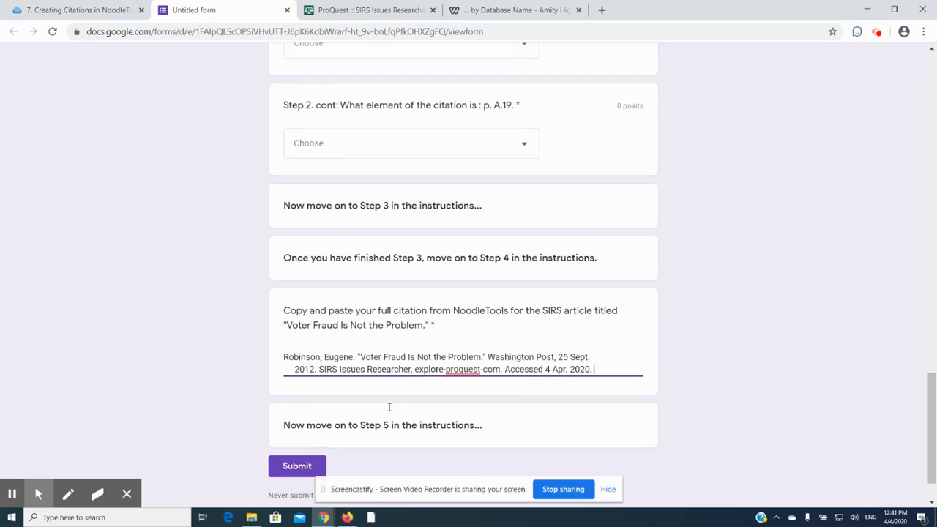
{"action": "scroll", "coordinate": [389, 411], "scroll_direction": "up", "scroll_amount": 1}
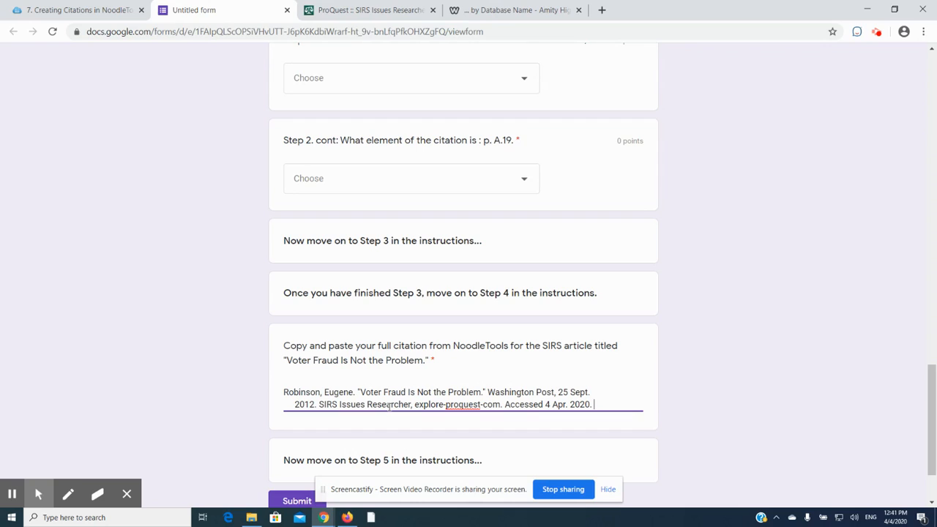
Return to the Creating Citations guide and review the written Step 4 instructions for citing a database article
{"action": "left_click", "coordinate": [85, 9]}
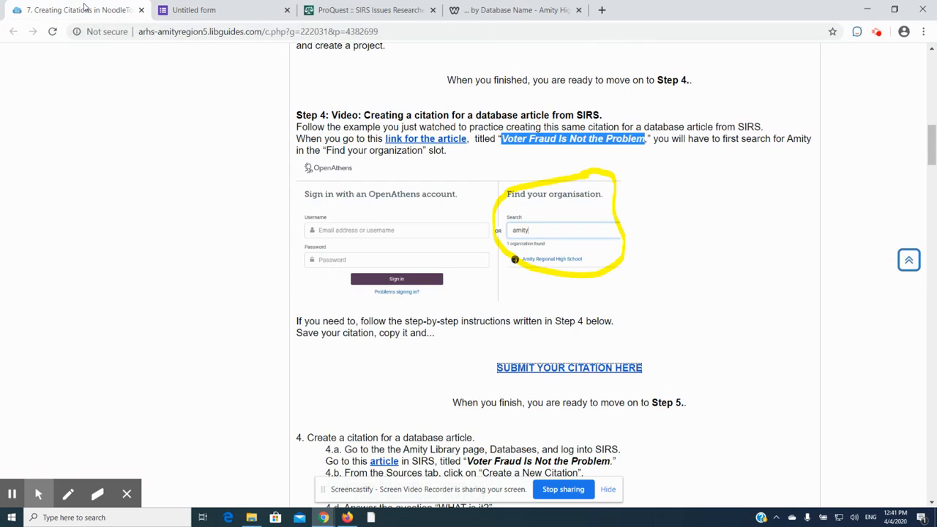
{"action": "scroll", "coordinate": [687, 312], "scroll_direction": "down", "scroll_amount": 2}
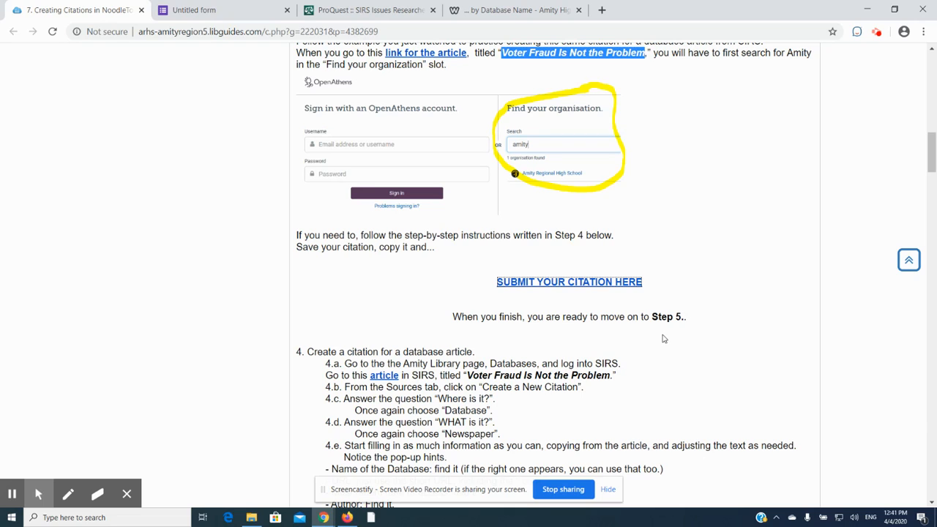
{"action": "scroll", "coordinate": [664, 339], "scroll_direction": "down", "scroll_amount": 2}
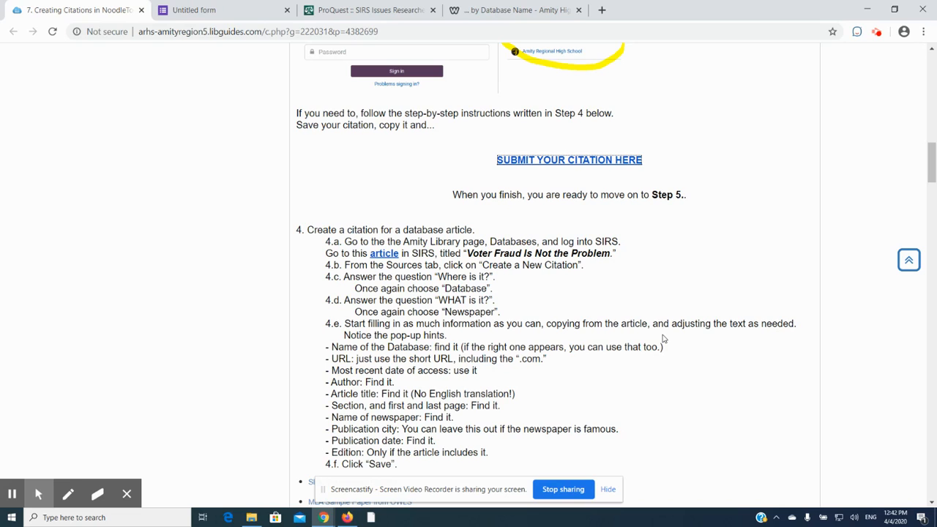
{"action": "scroll", "coordinate": [664, 339], "scroll_direction": "down", "scroll_amount": 1}
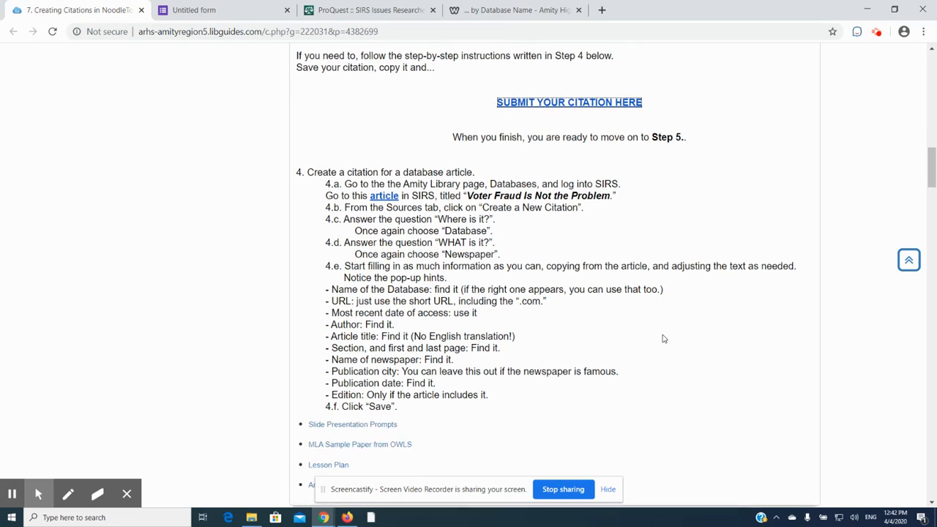